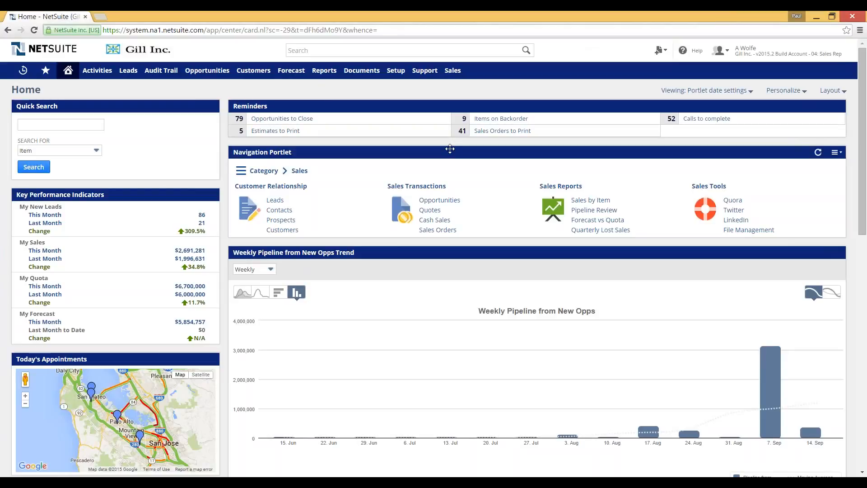
Step: Move the Reminders portlet further down, then try a global search by name and clear it
{"action": "mouse_move", "coordinate": [490, 106]}
{"action": "left_mouse_down"}
{"action": "mouse_move", "coordinate": [491, 212]}
{"action": "mouse_move", "coordinate": [484, 91]}
{"action": "left_mouse_up"}
{"action": "left_click", "coordinate": [345, 51]}
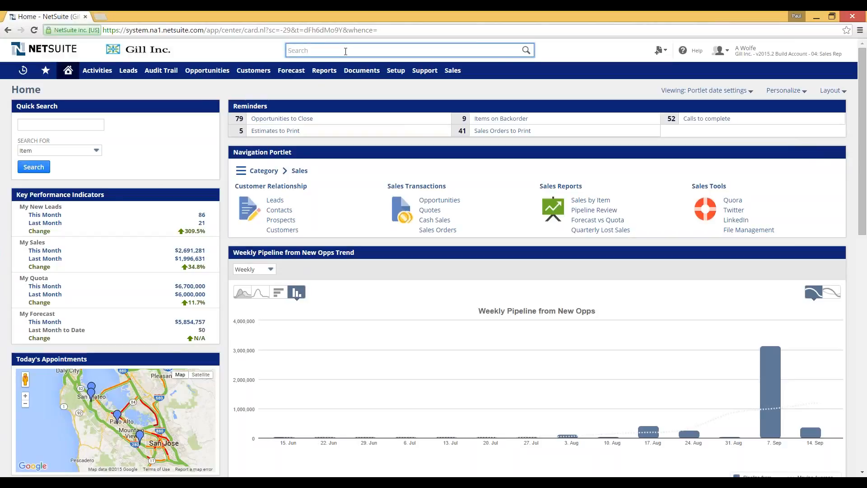
{"action": "type", "text": "jenning"}
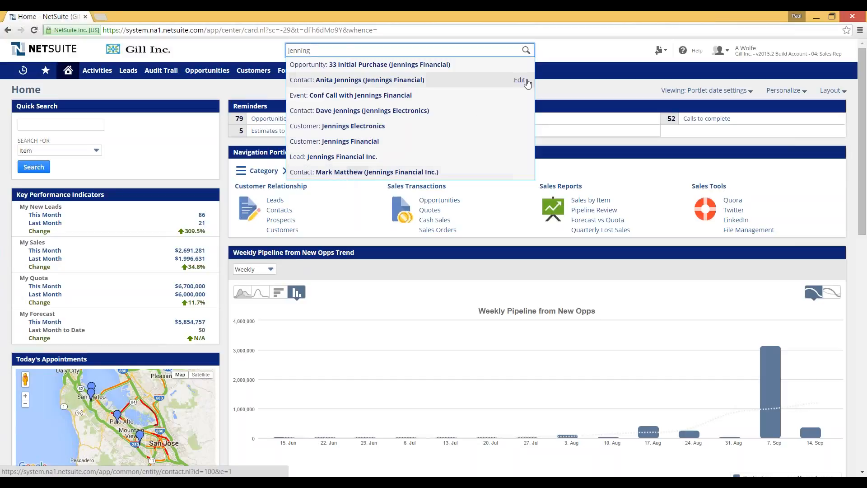
{"action": "left_click", "coordinate": [560, 58]}
{"action": "left_click", "coordinate": [341, 52]}
{"action": "key", "text": "BackSpace"}
{"action": "key", "text": "BackSpace"}
{"action": "key", "text": "BackSpace"}
{"action": "key", "text": "BackSpace"}
{"action": "key", "text": "BackSpace"}
{"action": "key", "text": "BackSpace"}
{"action": "key", "text": "BackSpace"}
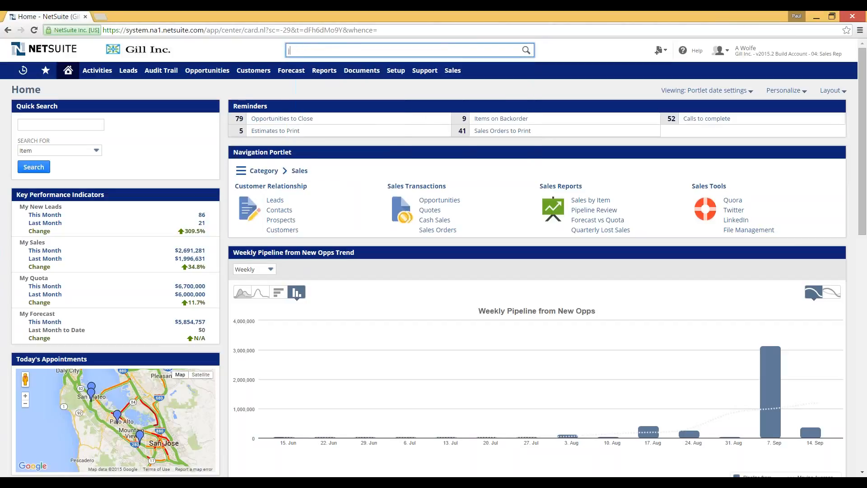
Step: Try a global search by record number, then clear and leave the search box
{"action": "type", "text": "781"}
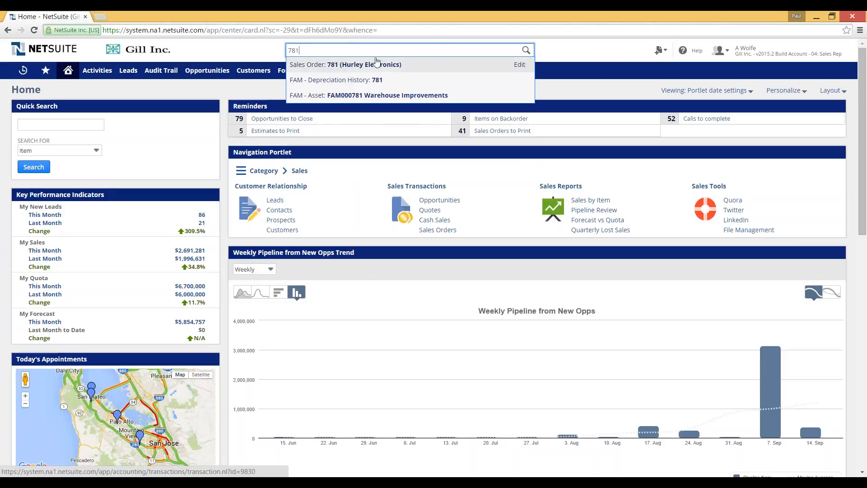
{"action": "left_click", "coordinate": [585, 49]}
{"action": "left_click", "coordinate": [333, 50]}
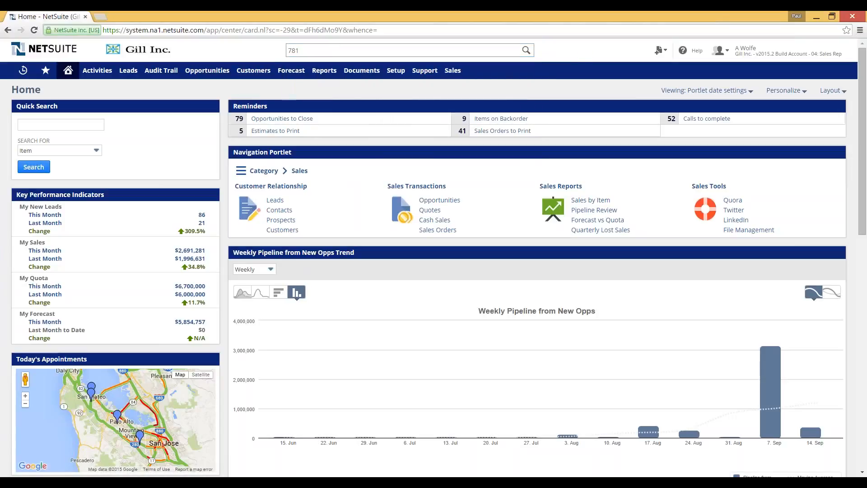
{"action": "key", "text": "BackSpace"}
{"action": "key", "text": "BackSpace"}
{"action": "key", "text": "BackSpace"}
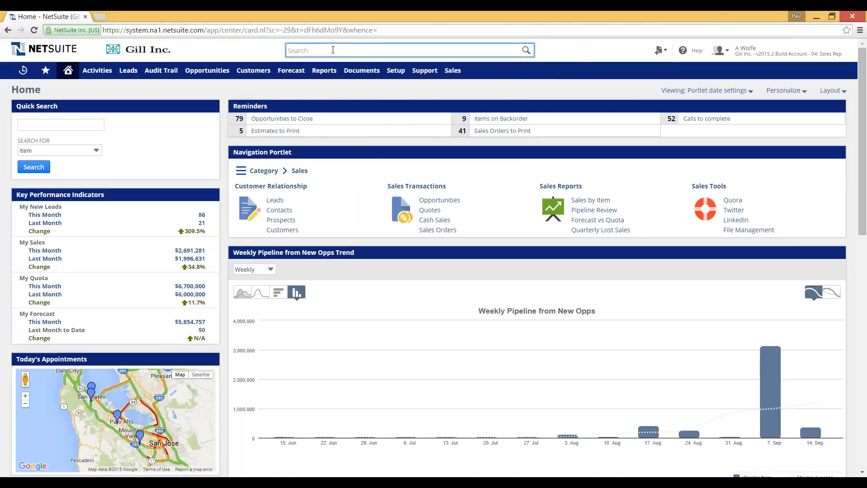
{"action": "left_click", "coordinate": [568, 50]}
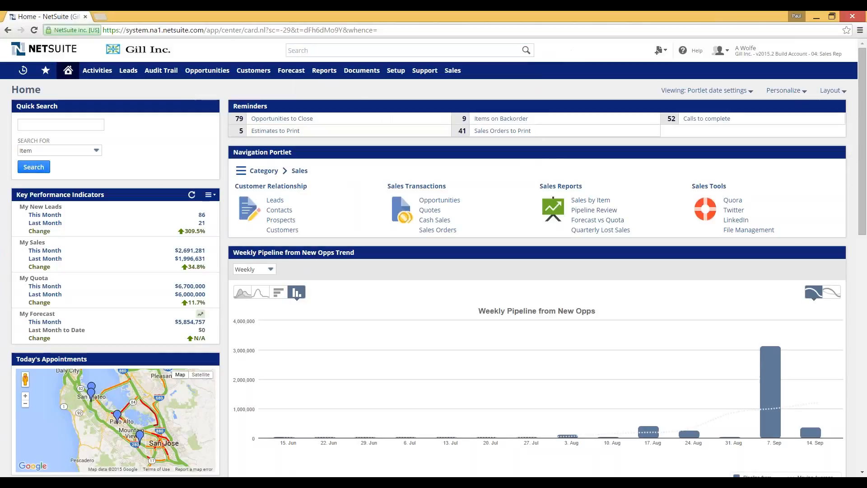
Step: Browse the recent records list, then switch to the 08: Ecommerce Manager role
{"action": "mouse_move", "coordinate": [103, 78]}
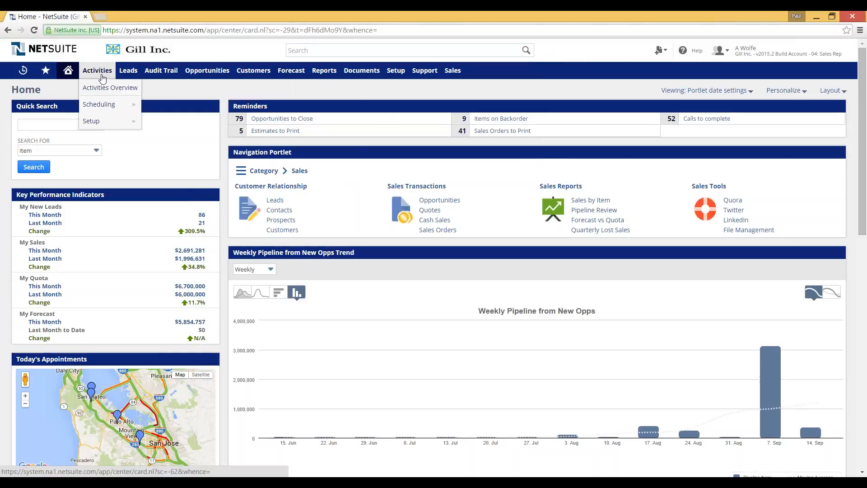
{"action": "mouse_move", "coordinate": [97, 118]}
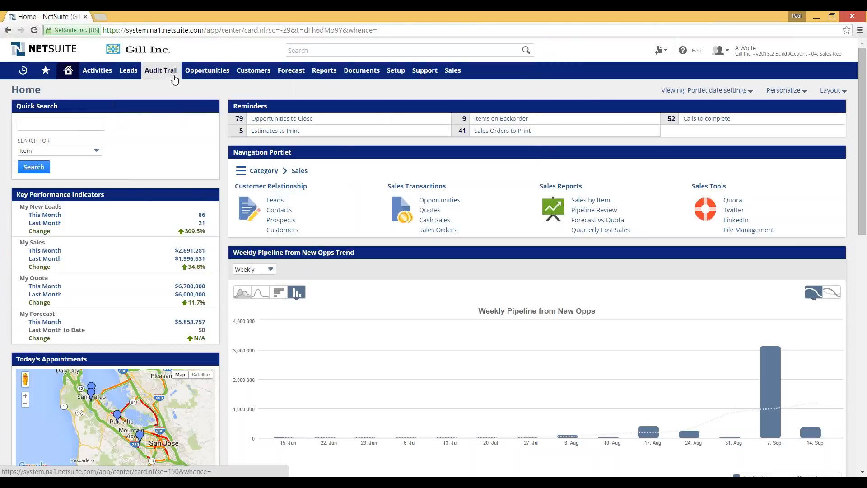
{"action": "mouse_move", "coordinate": [197, 73]}
{"action": "mouse_move", "coordinate": [218, 107]}
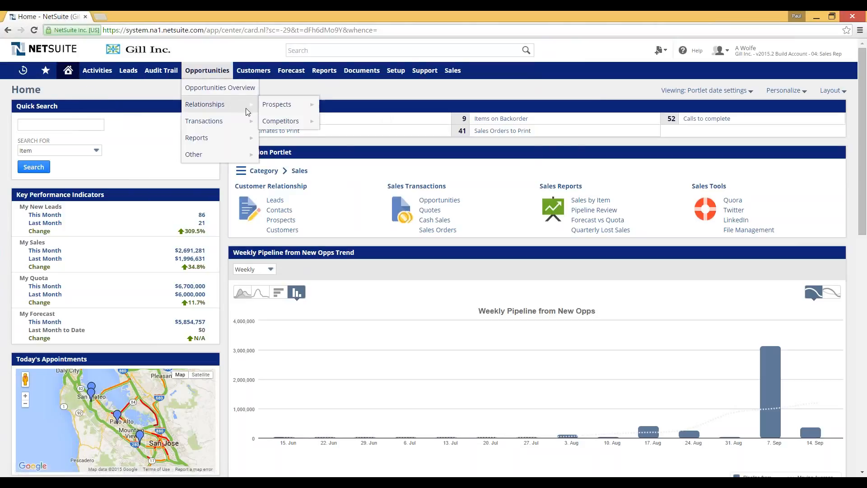
{"action": "mouse_move", "coordinate": [286, 108]}
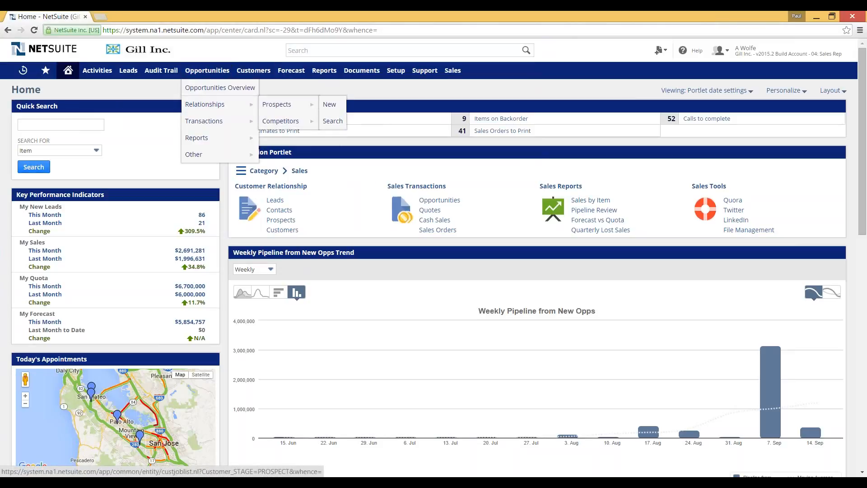
{"action": "mouse_move", "coordinate": [258, 74]}
{"action": "mouse_move", "coordinate": [261, 125]}
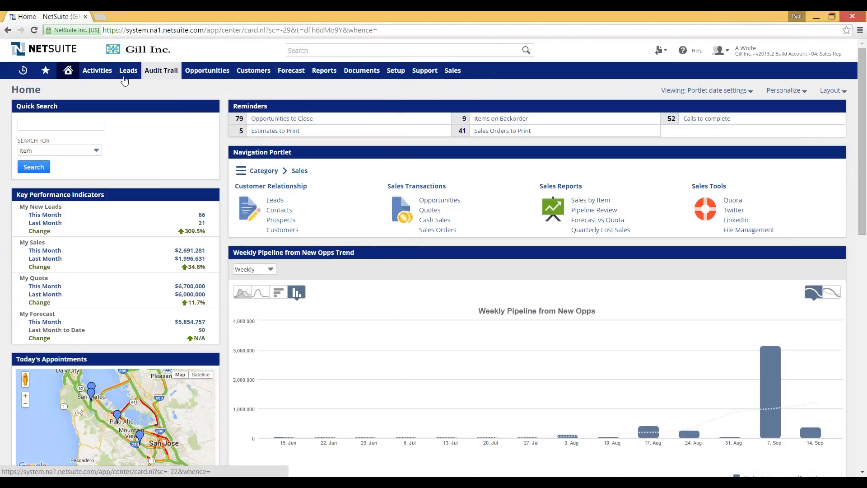
{"action": "mouse_move", "coordinate": [68, 76]}
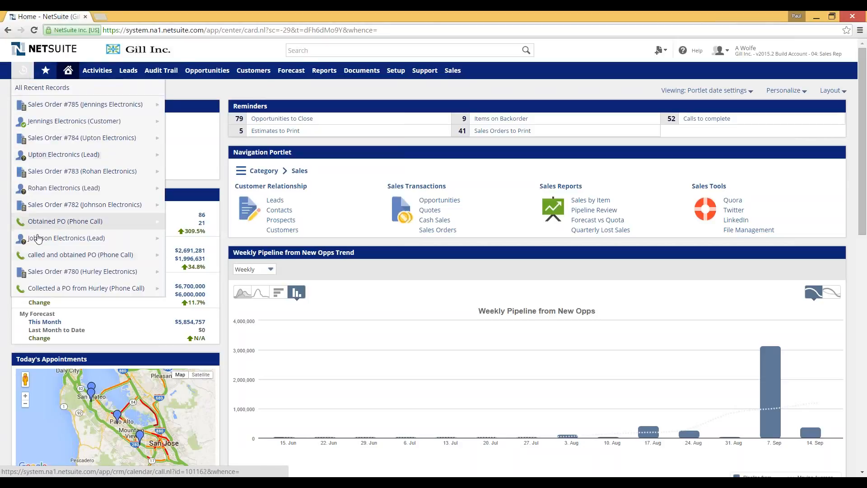
{"action": "mouse_move", "coordinate": [72, 101]}
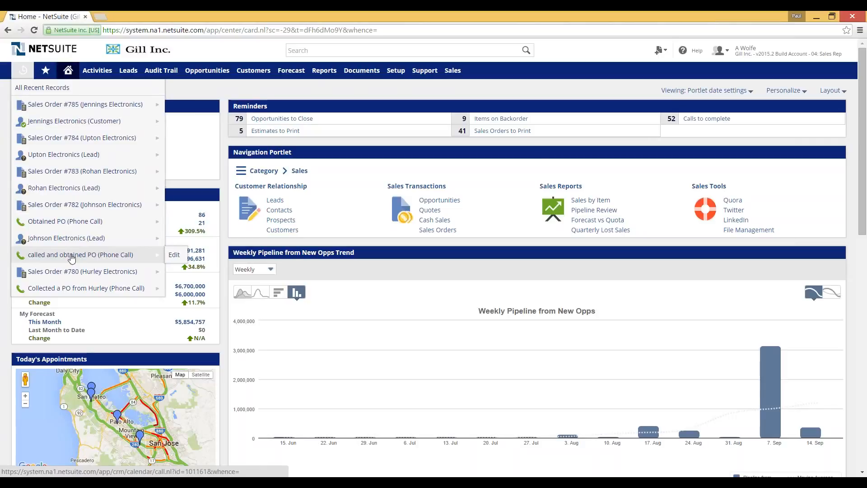
{"action": "left_click", "coordinate": [328, 51]}
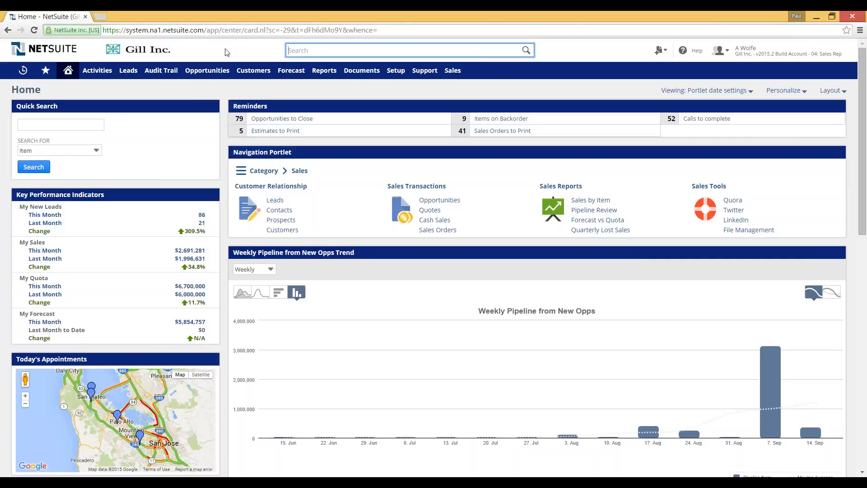
{"action": "mouse_move", "coordinate": [767, 58]}
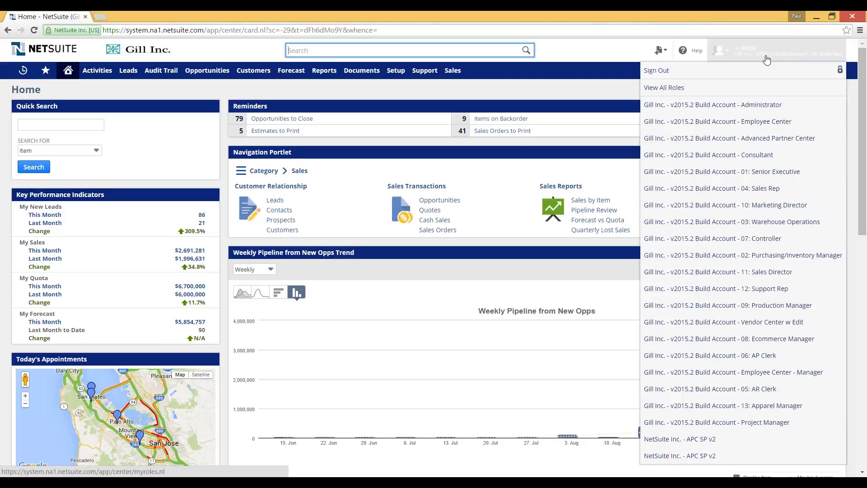
{"action": "left_click", "coordinate": [777, 341]}
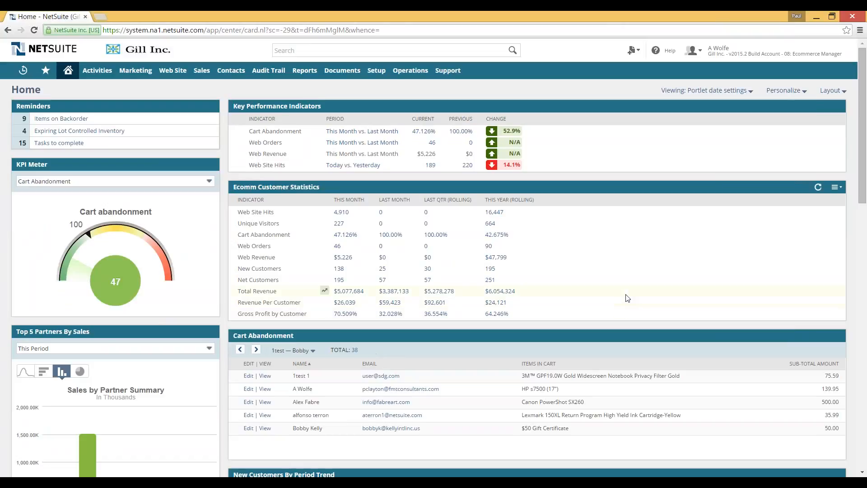
Step: Use the Preview Website shortcut to open the Gill Inc. web store in a new tab
{"action": "scroll", "coordinate": [626, 298], "scroll_direction": "down", "scroll_amount": 2}
{"action": "scroll", "coordinate": [625, 298], "scroll_direction": "down", "scroll_amount": 8}
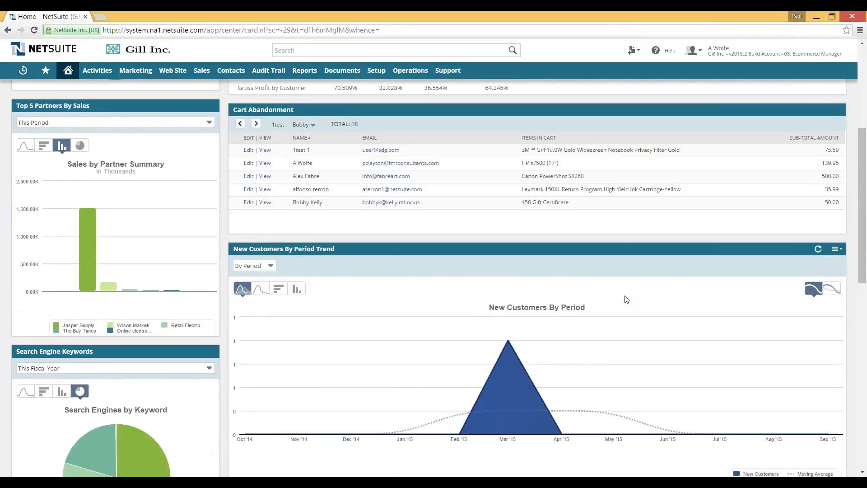
{"action": "scroll", "coordinate": [592, 308], "scroll_direction": "up", "scroll_amount": 2}
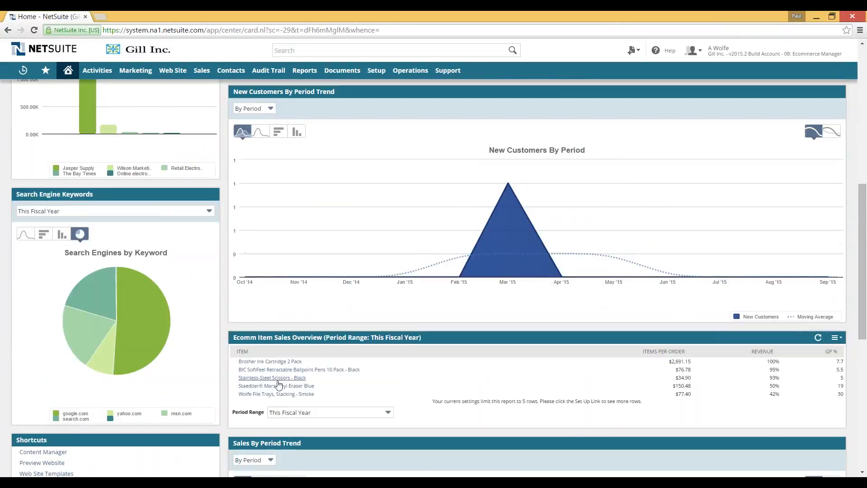
{"action": "scroll", "coordinate": [593, 308], "scroll_direction": "down", "scroll_amount": 1}
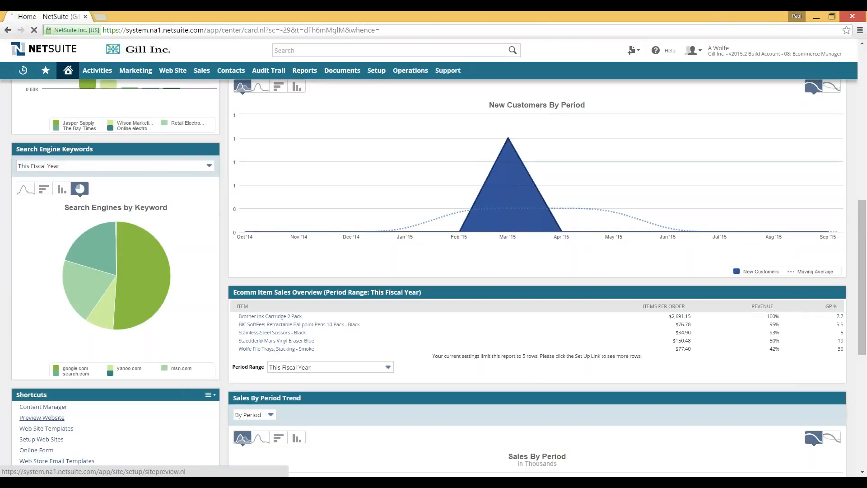
{"action": "left_click", "coordinate": [57, 421]}
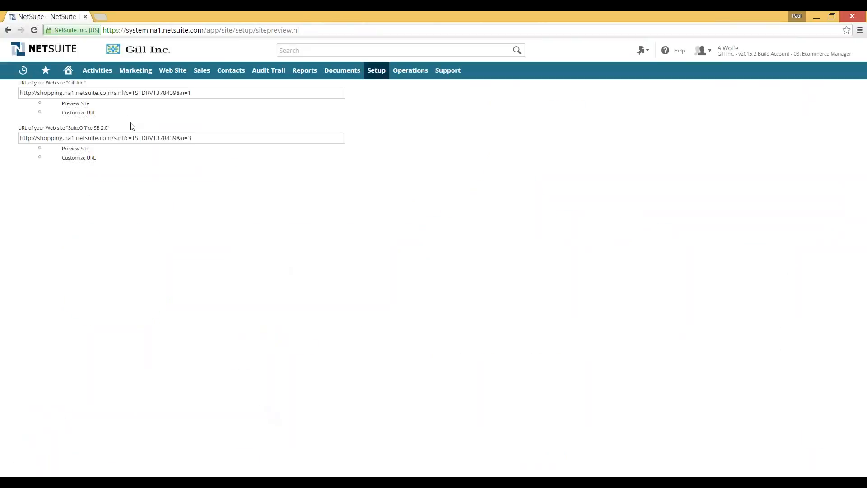
{"action": "left_click", "coordinate": [74, 104]}
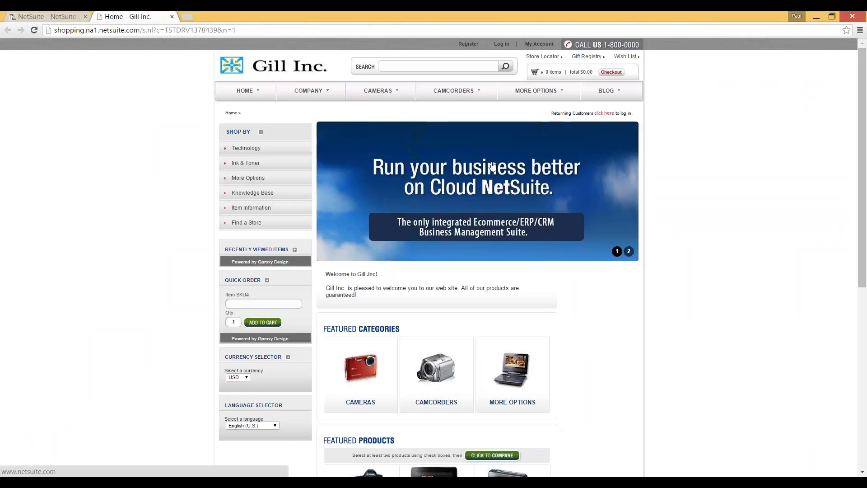
Step: Open the store's Contact Us page from the COMPANY menu
{"action": "mouse_move", "coordinate": [302, 89]}
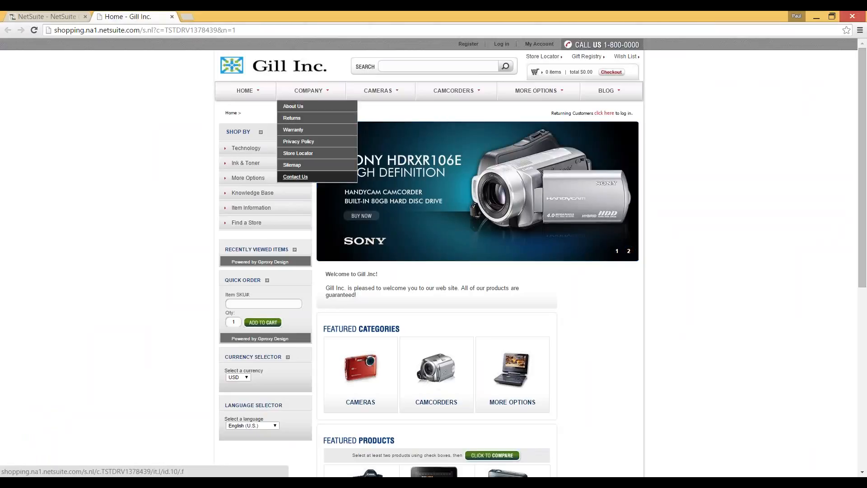
{"action": "left_click", "coordinate": [297, 177]}
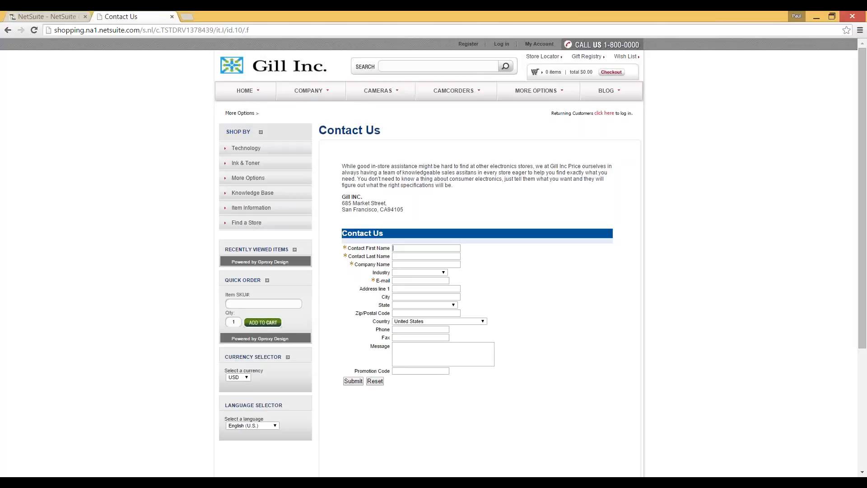
Step: Enter the contact's first name, company Street Electronics and industry Electronics
{"action": "type", "text": "Sam"}
{"action": "type", "text": " Street"}
{"action": "key", "text": "Tab"}
{"action": "key", "text": "shift+Tab"}
{"action": "key", "text": "End"}
{"action": "key", "text": "BackSpace"}
{"action": "key", "text": "BackSpace"}
{"action": "key", "text": "BackSpace"}
{"action": "key", "text": "BackSpace"}
{"action": "key", "text": "BackSpace"}
{"action": "key", "text": "BackSpace"}
{"action": "key", "text": "BackSpace"}
{"action": "key", "text": "Tab"}
{"action": "type", "text": "Street Electo"}
{"action": "key", "text": "BackSpace"}
{"action": "type", "text": "ronics"}
{"action": "left_click", "coordinate": [442, 273]}
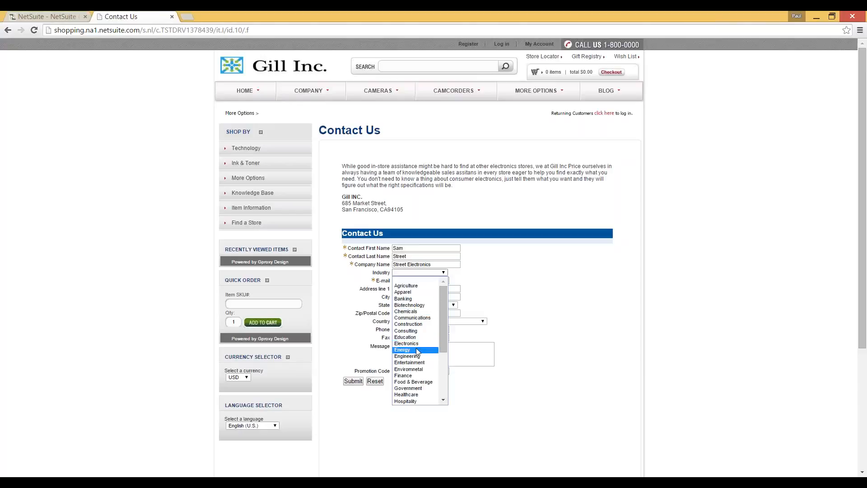
{"action": "left_click", "coordinate": [406, 343]}
Step: Fill in the contact's e-mail and accept the saved address autofill
{"action": "left_click", "coordinate": [427, 288]}
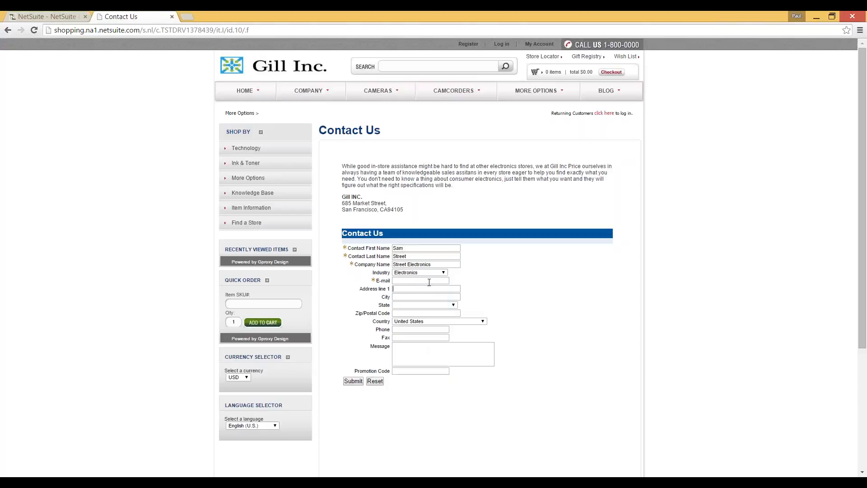
{"action": "type", "text": "S"}
{"action": "key", "text": "Down"}
{"action": "key", "text": "Return"}
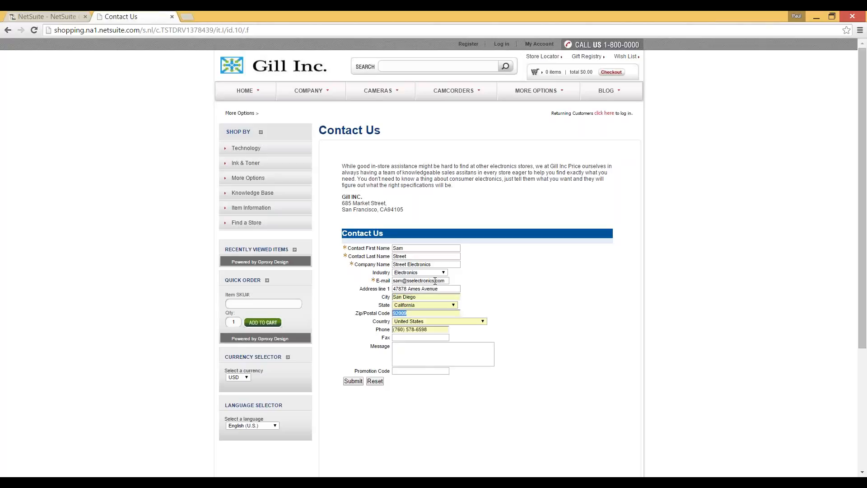
Step: Correct the phone number, apply promotion code TSER905 and submit the form
{"action": "left_click", "coordinate": [435, 330]}
{"action": "key", "text": "BackSpace"}
{"action": "key", "text": "BackSpace"}
{"action": "key", "text": "BackSpace"}
{"action": "key", "text": "BackSpace"}
{"action": "key", "text": "BackSpace"}
{"action": "key", "text": "BackSpace"}
{"action": "key", "text": "BackSpace"}
{"action": "key", "text": "BackSpace"}
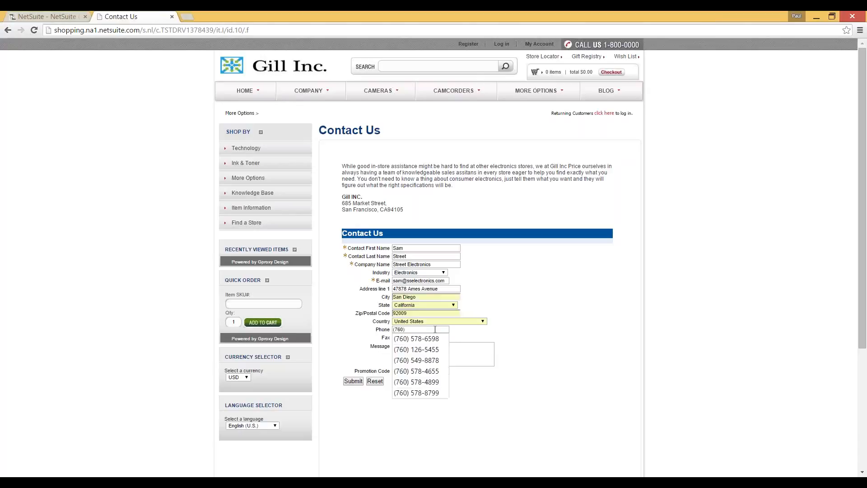
{"action": "type", "text": "887-3214"}
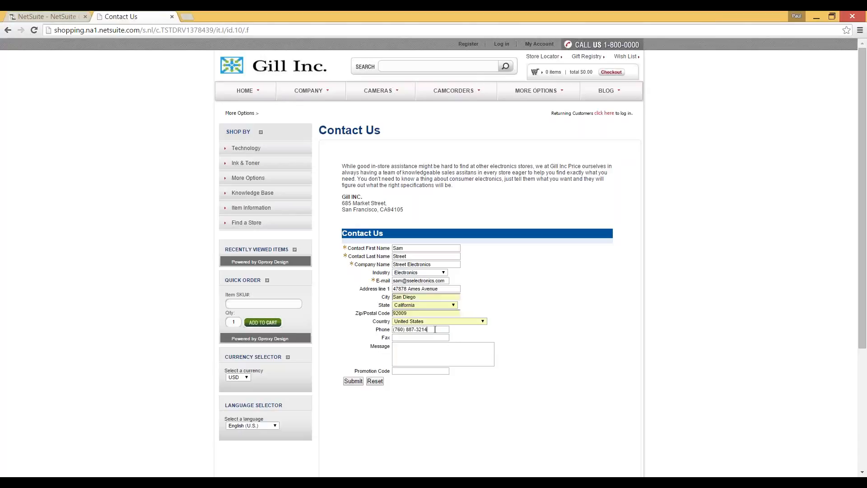
{"action": "left_click", "coordinate": [397, 354]}
{"action": "type", "text": "t"}
{"action": "left_click", "coordinate": [422, 382]}
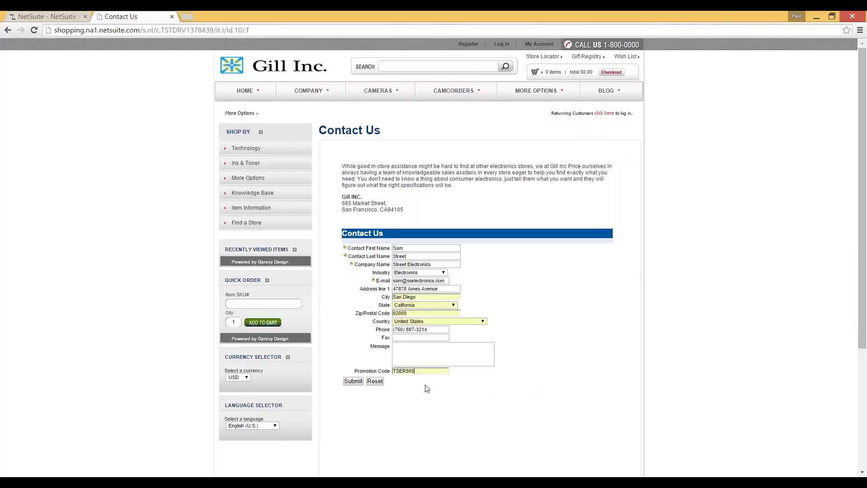
{"action": "left_click", "coordinate": [353, 381]}
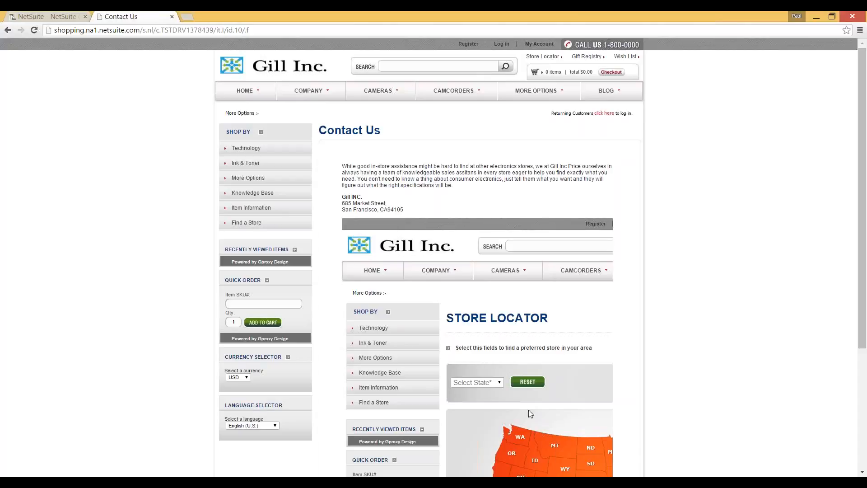
Step: Return to the NetSuite tab showing the Web Site Preview page
{"action": "left_click", "coordinate": [48, 17]}
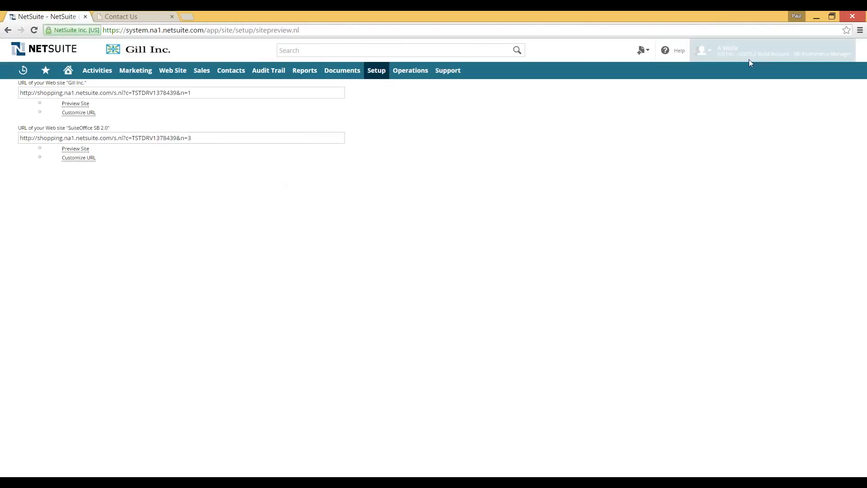
Step: Switch to the 04: Sales Rep role and open the New Leads reminder list
{"action": "mouse_move", "coordinate": [749, 59]}
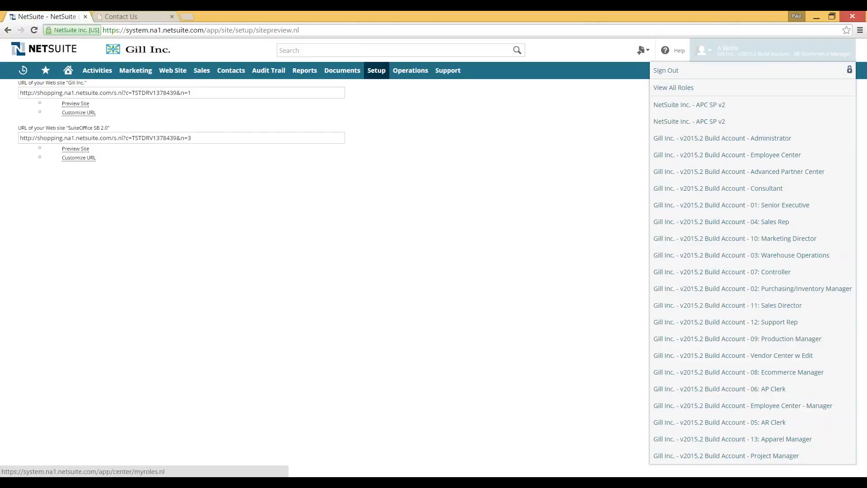
{"action": "left_click", "coordinate": [852, 239]}
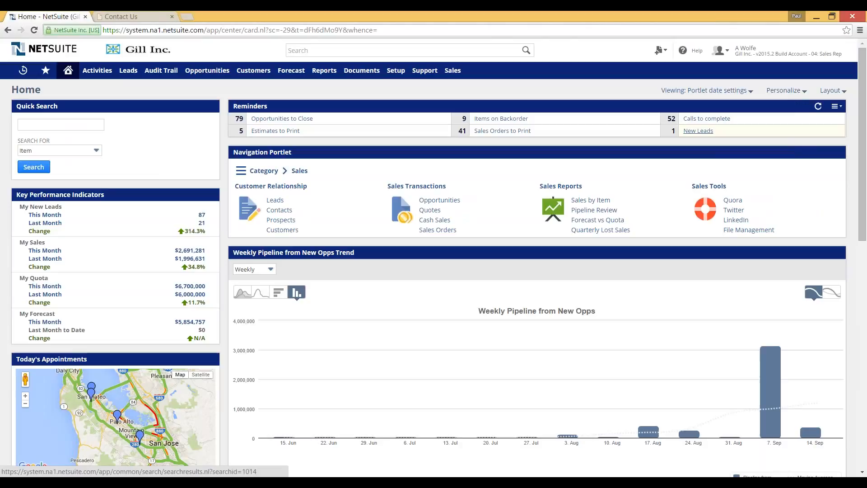
{"action": "left_click", "coordinate": [698, 132]}
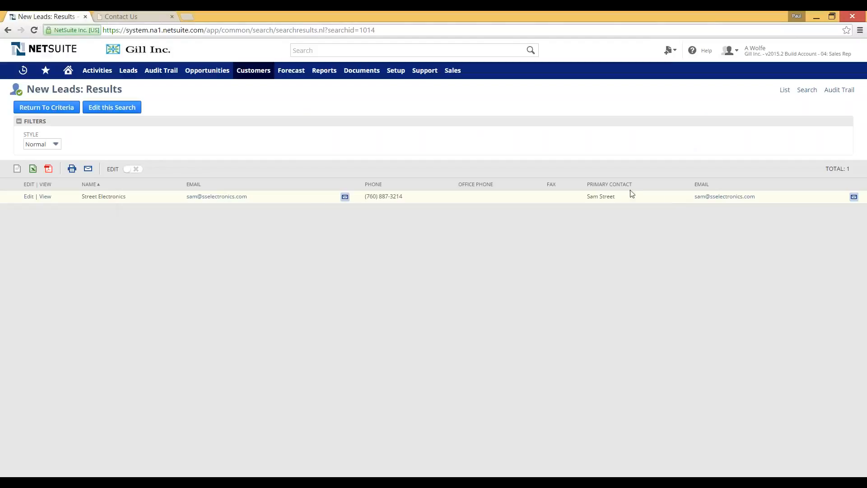
Step: Open the Street Electronics lead and show its Marketing subtab
{"action": "left_click", "coordinate": [44, 197]}
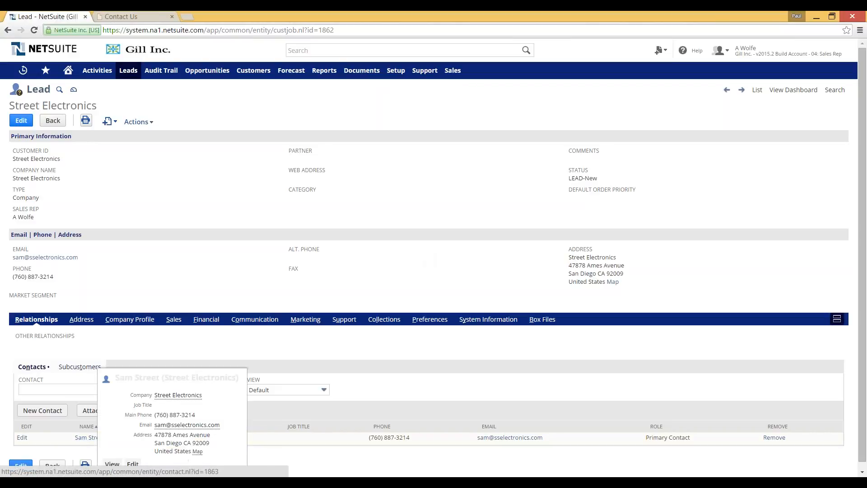
{"action": "left_click", "coordinate": [302, 319]}
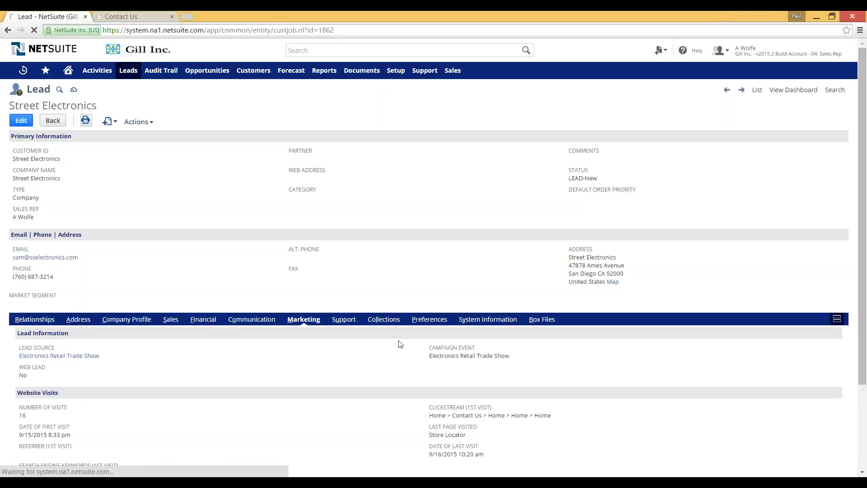
Step: Check the lead's Click-Streams, Campaigns and Online Forms, then switch to the Administrator role
{"action": "scroll", "coordinate": [370, 310], "scroll_direction": "down", "scroll_amount": 2}
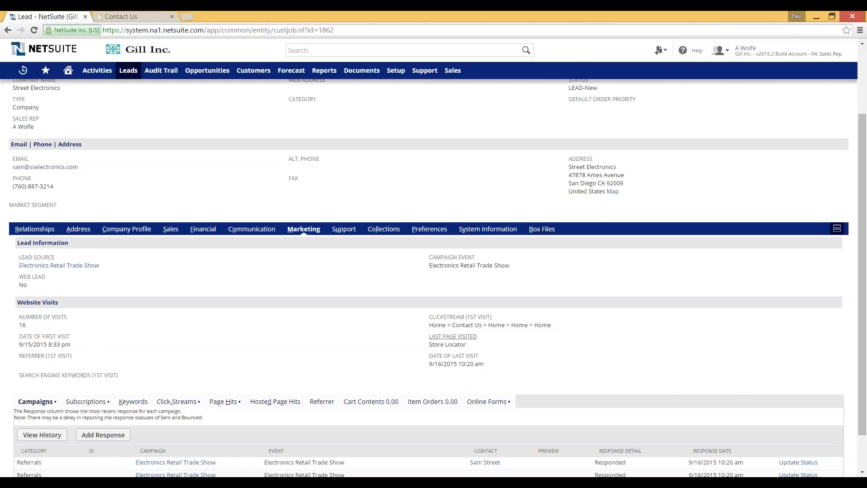
{"action": "left_click", "coordinate": [181, 401]}
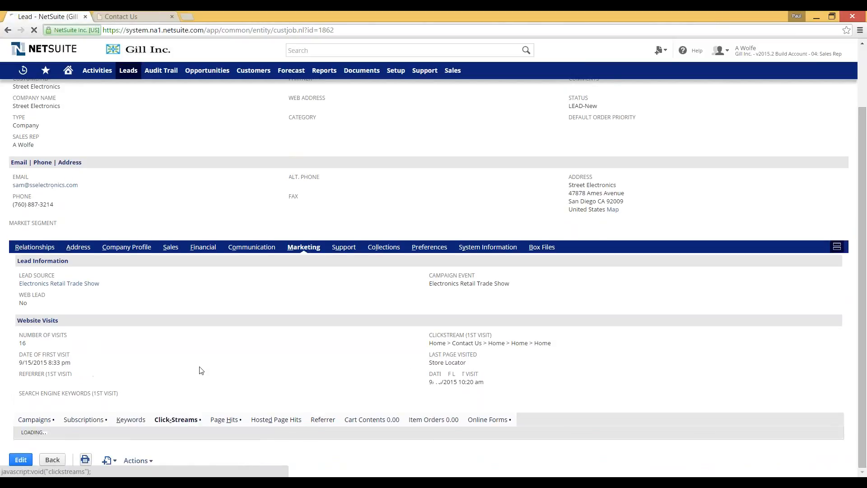
{"action": "scroll", "coordinate": [207, 362], "scroll_direction": "down", "scroll_amount": 2}
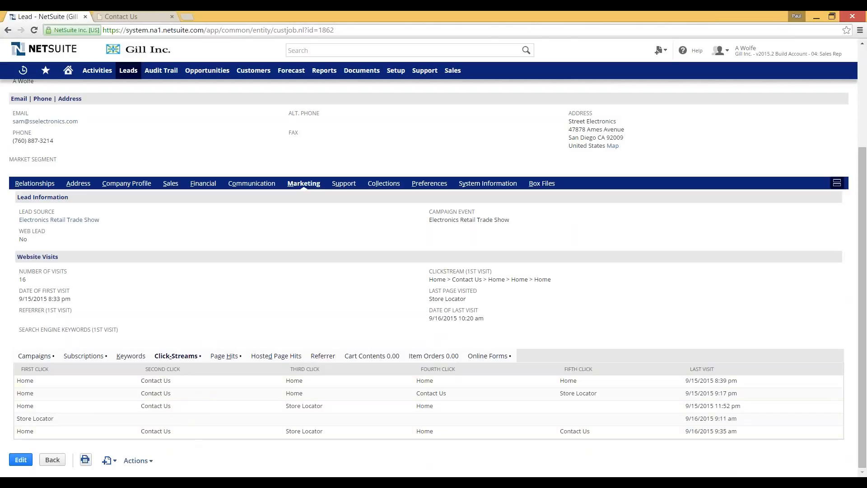
{"action": "left_click", "coordinate": [35, 357]}
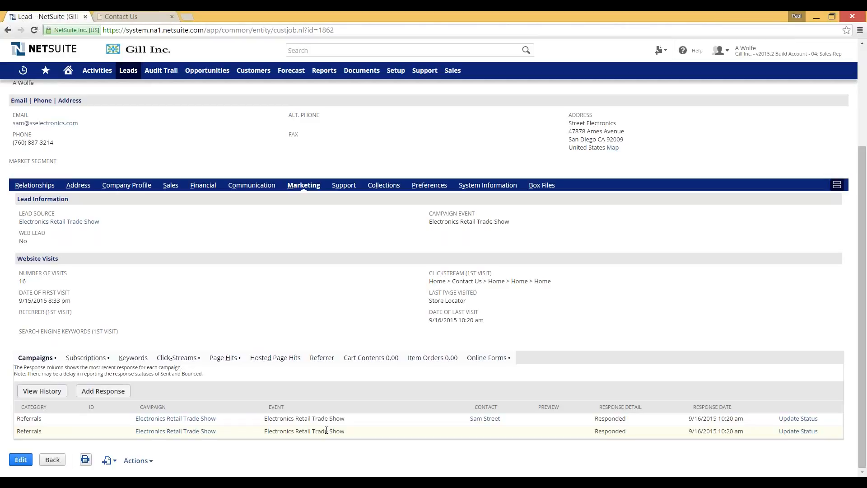
{"action": "left_click", "coordinate": [488, 357]}
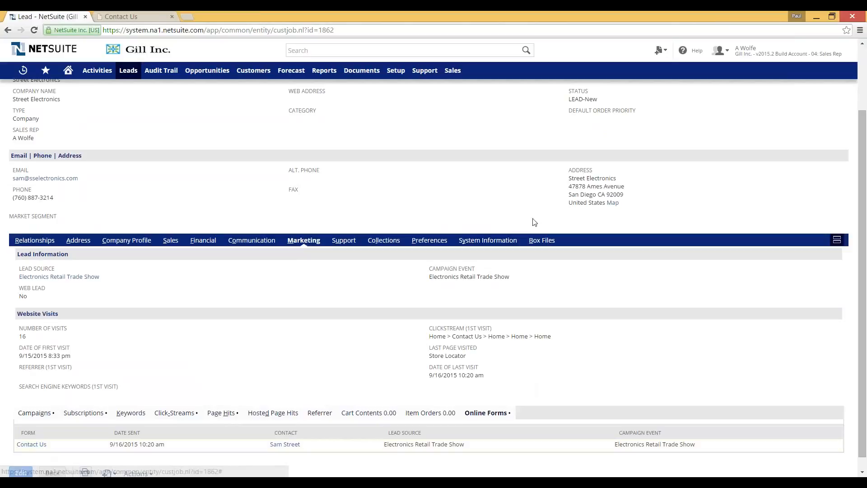
{"action": "mouse_move", "coordinate": [720, 56]}
{"action": "left_click", "coordinate": [768, 107]}
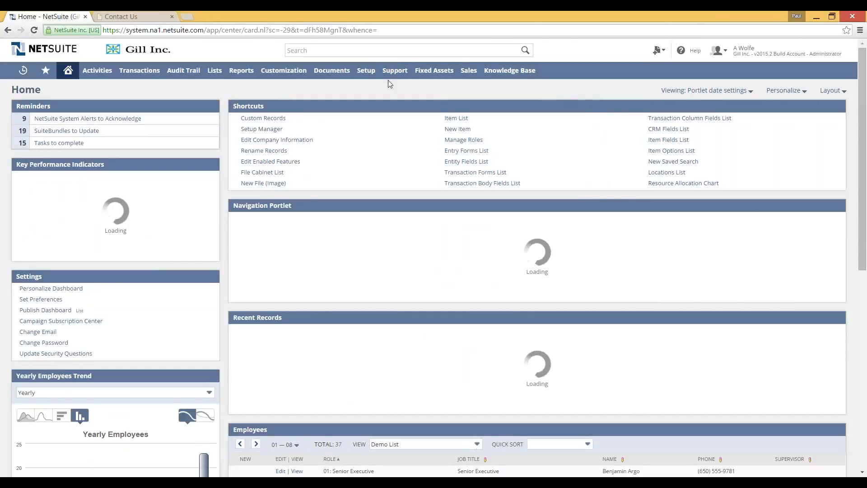
Step: Open the Contact Us online customer form via Setup > Marketing and view its Set Up Workflow settings
{"action": "mouse_move", "coordinate": [388, 79]}
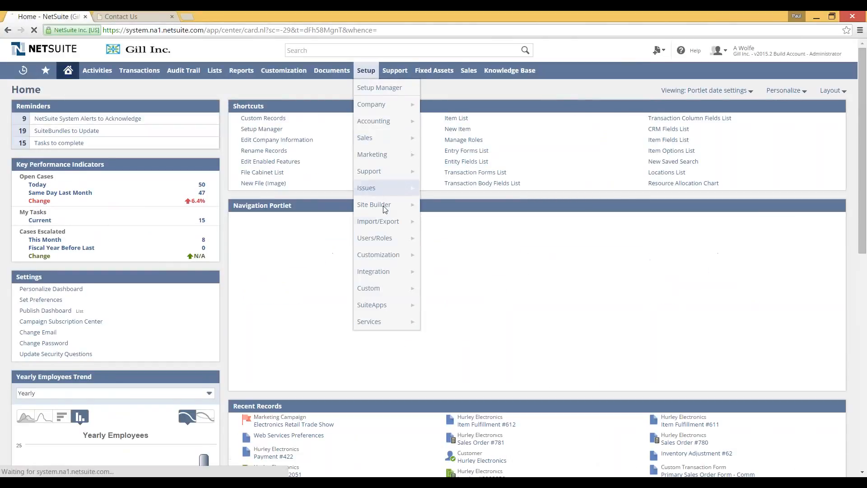
{"action": "mouse_move", "coordinate": [407, 154]}
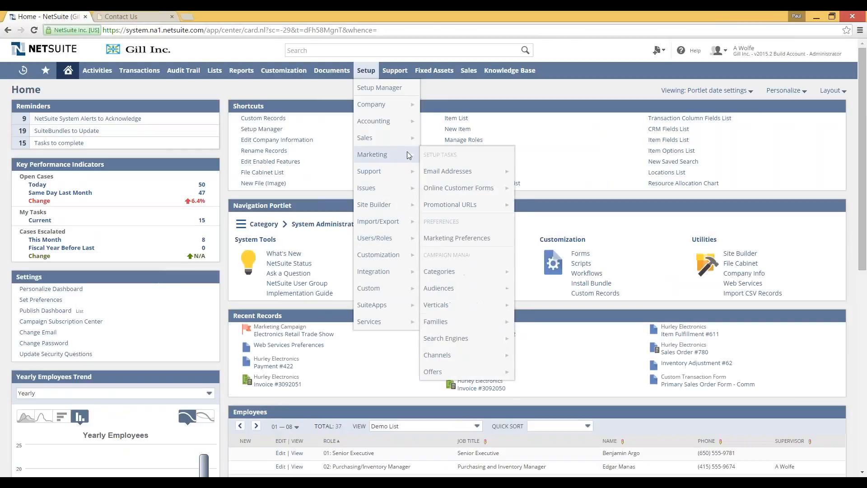
{"action": "left_click", "coordinate": [468, 188]}
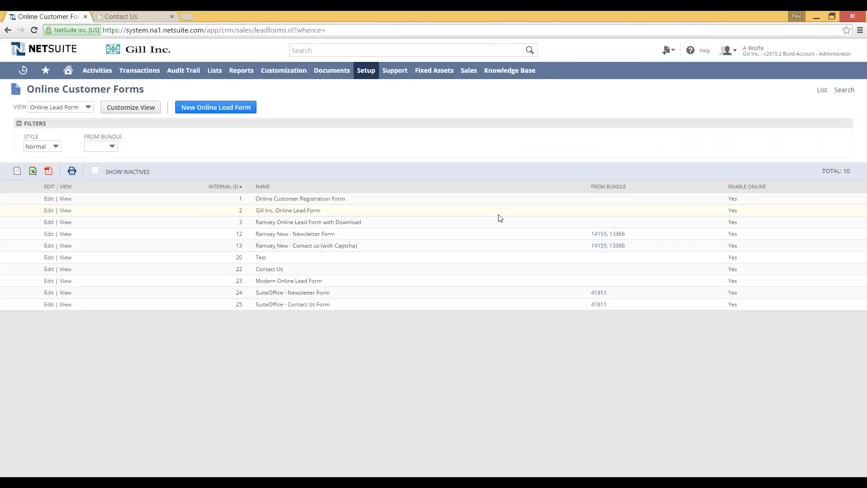
{"action": "left_click", "coordinate": [65, 270]}
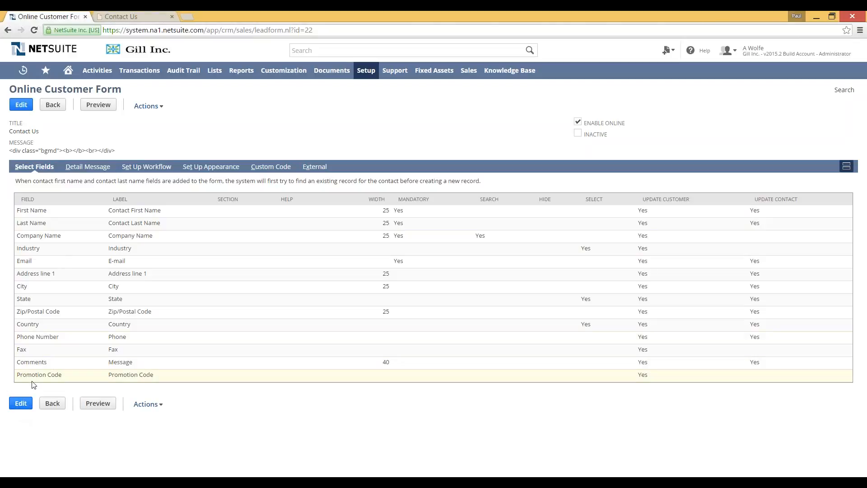
{"action": "left_click", "coordinate": [150, 168]}
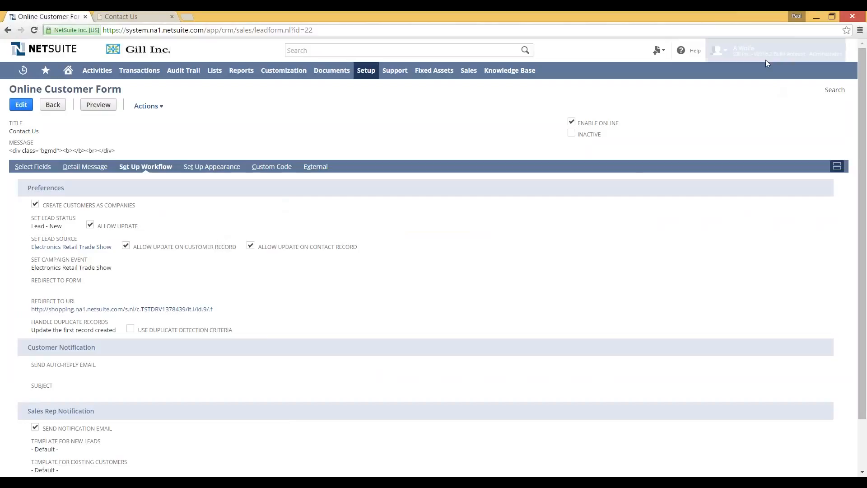
{"action": "mouse_move", "coordinate": [765, 56]}
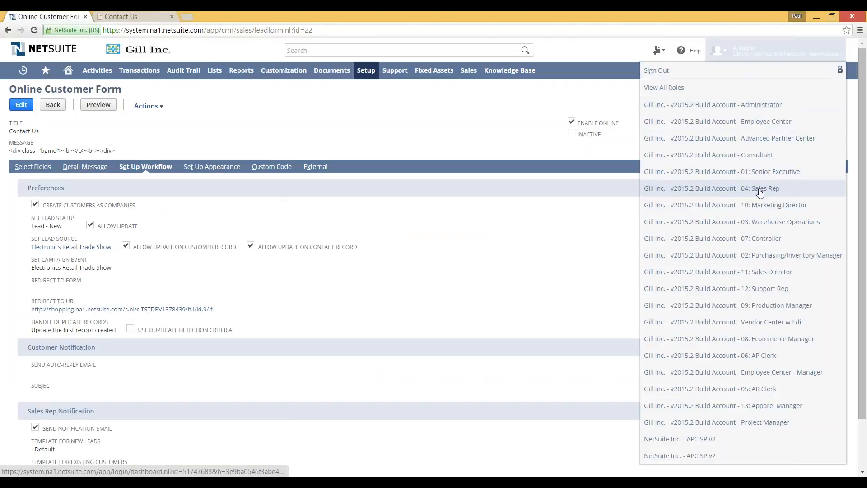
Step: As 04: Sales Rep, reopen Street Electronics from New Leads and view its Communication Activities
{"action": "left_click", "coordinate": [783, 205]}
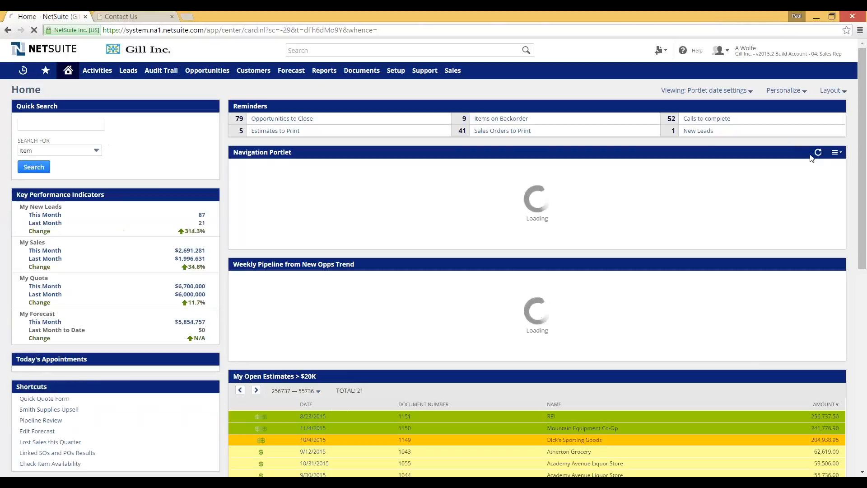
{"action": "left_click", "coordinate": [698, 131]}
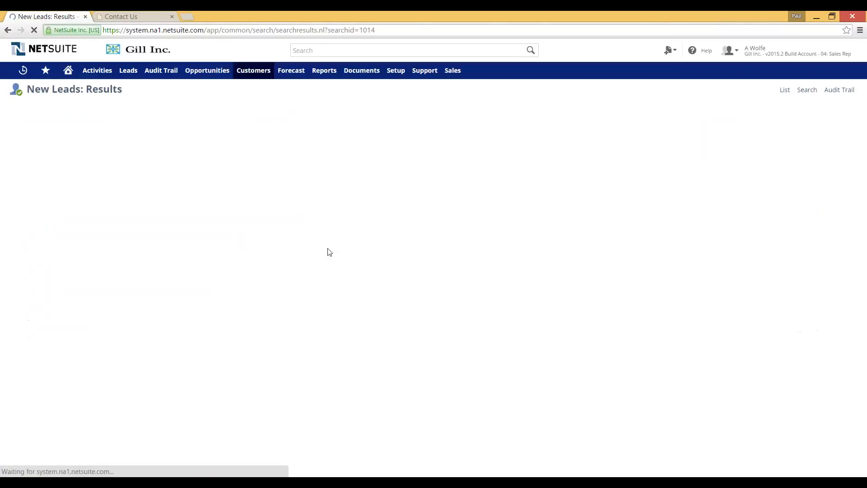
{"action": "left_click", "coordinate": [45, 198]}
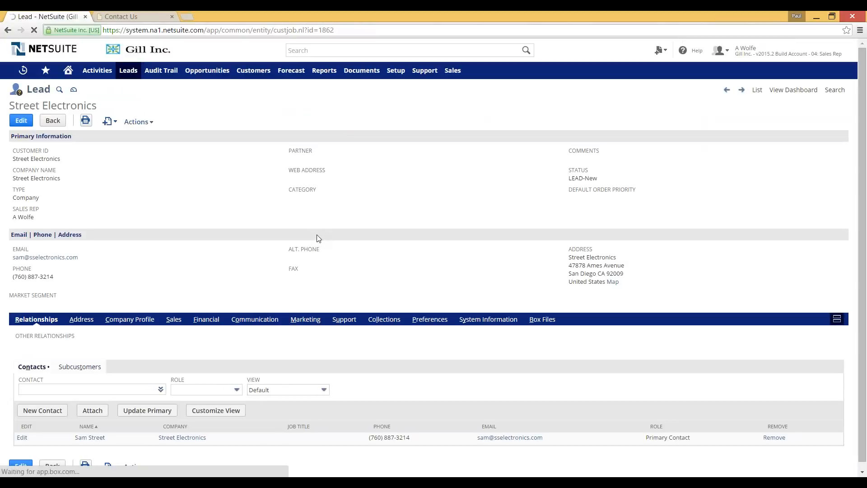
{"action": "left_click", "coordinate": [266, 321]}
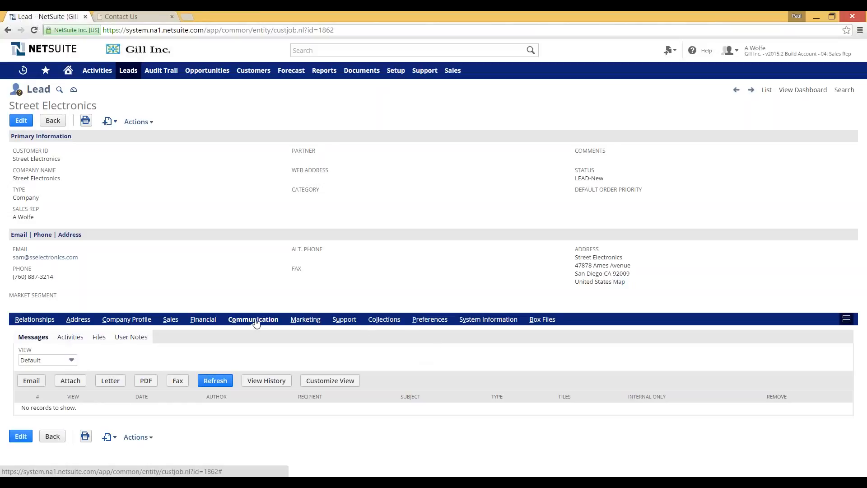
{"action": "left_click", "coordinate": [72, 338]}
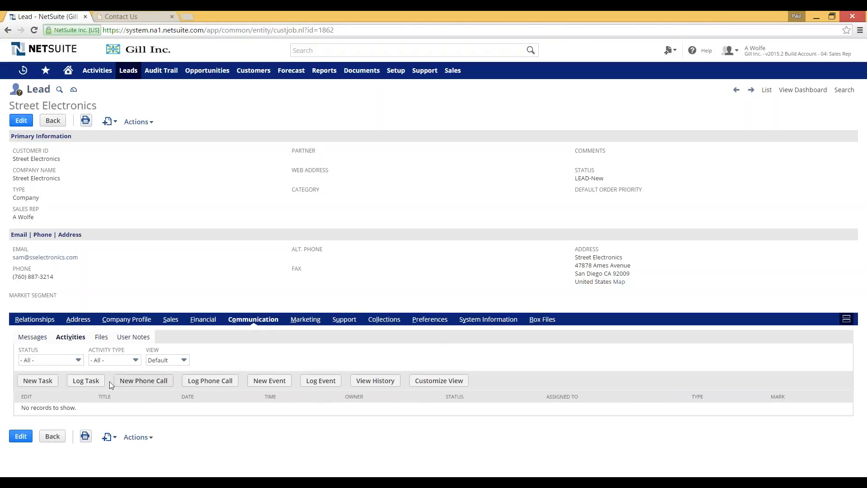
Step: Log a completed phone call titled 'Obtained PO' on the lead, with the PO number as its message
{"action": "left_click", "coordinate": [217, 383]}
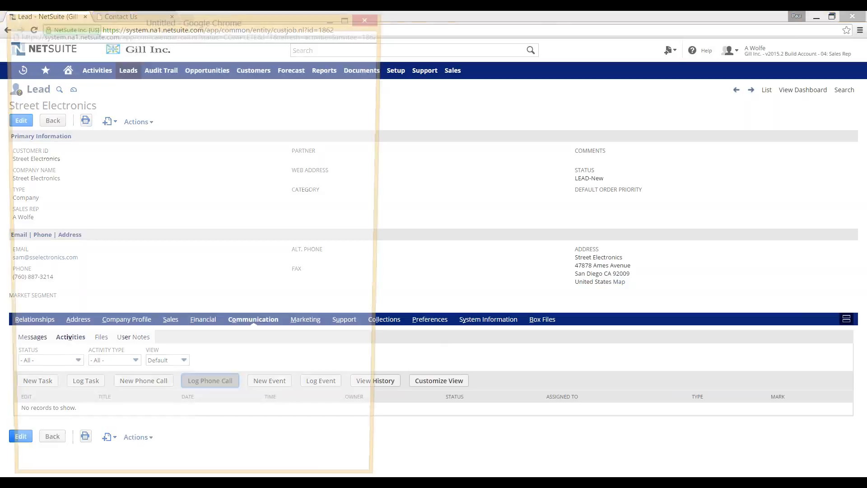
{"action": "left_click", "coordinate": [87, 129]}
{"action": "type", "text": "Obtaine"}
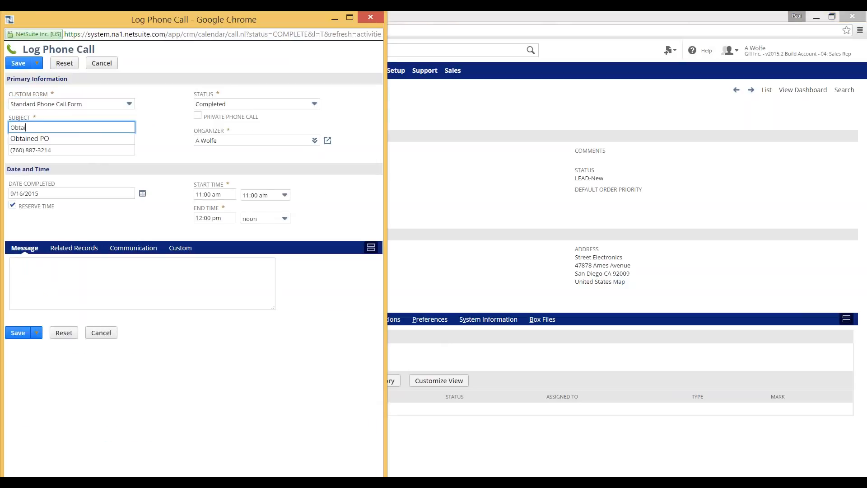
{"action": "key", "text": "Tab"}
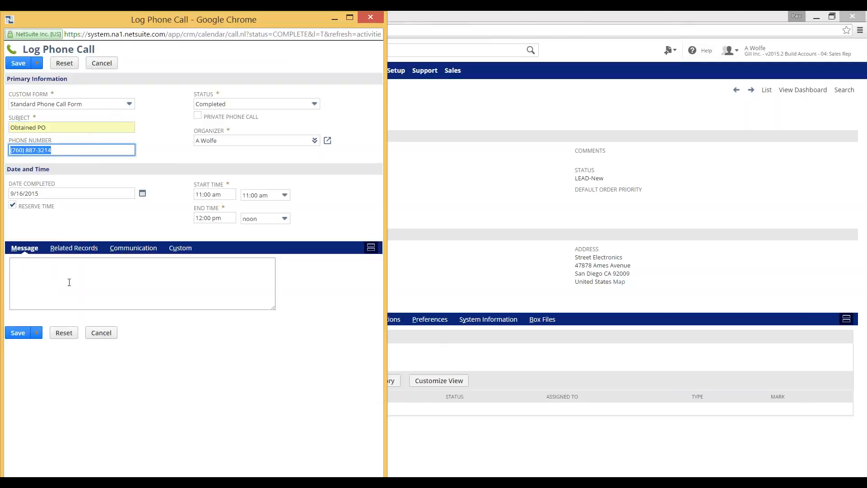
{"action": "left_click", "coordinate": [169, 300]}
{"action": "type", "text": "PO5890580"}
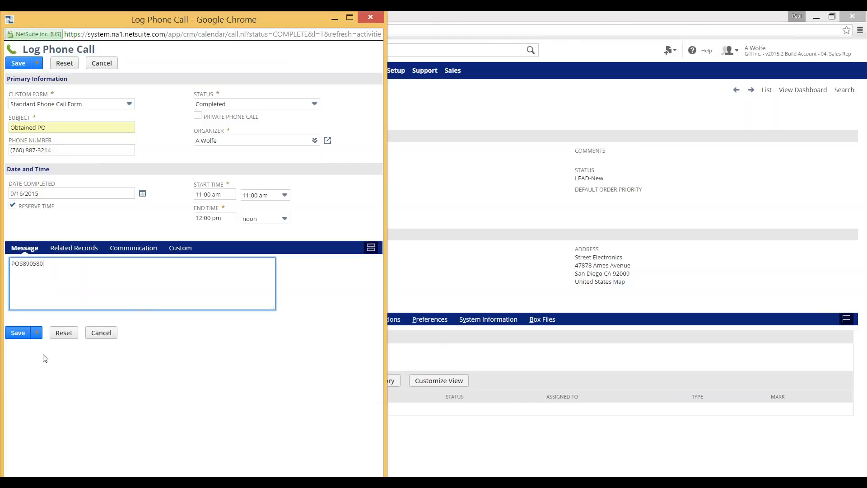
{"action": "left_click", "coordinate": [18, 333]}
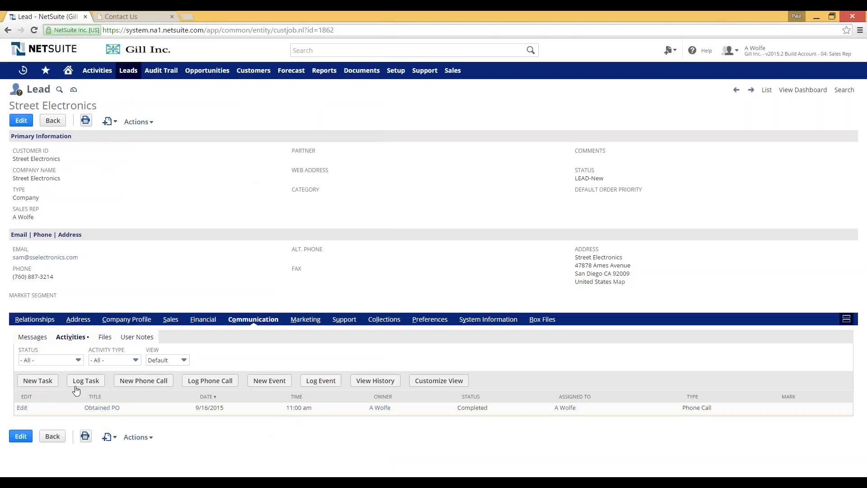
{"action": "left_click", "coordinate": [33, 337]}
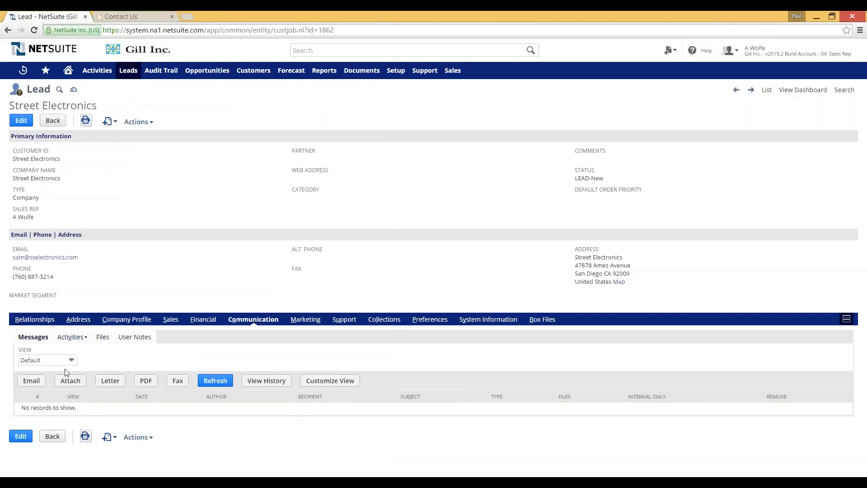
Step: Start a new email to the lead with the subject 'Thanks for the PO'
{"action": "left_click", "coordinate": [33, 381]}
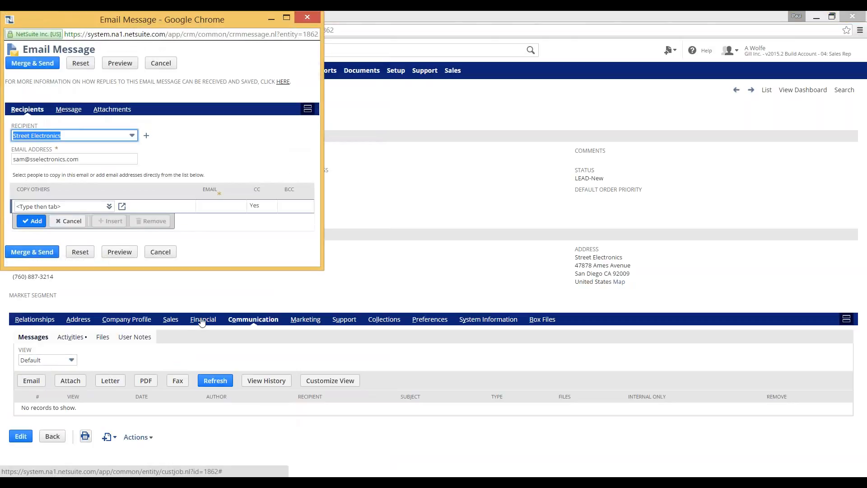
{"action": "left_click", "coordinate": [73, 110]}
{"action": "left_click", "coordinate": [90, 159]}
{"action": "type", "text": "Thanks for the PO"}
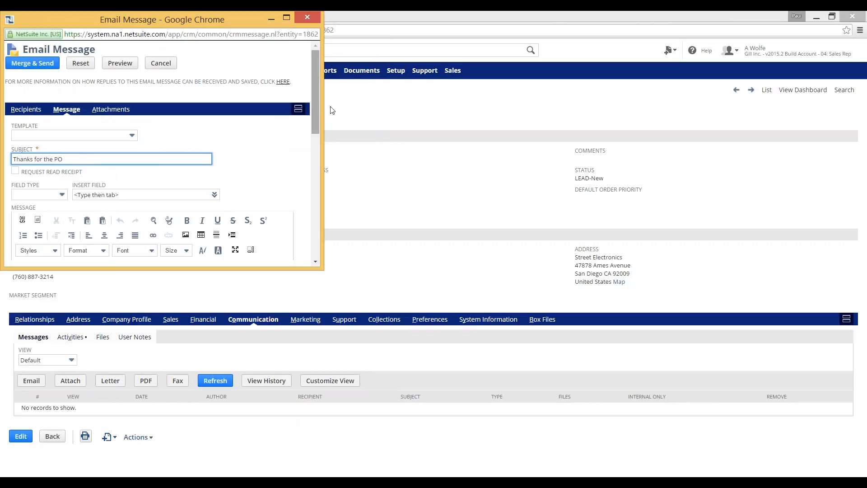
Step: Replace the email body with 'We'll get your order processed asap', signed 'Thanks,' and the sender's name
{"action": "left_click_drag", "start_coordinate": [316, 112], "coordinate": [317, 179]}
{"action": "key", "text": "ctrl+a"}
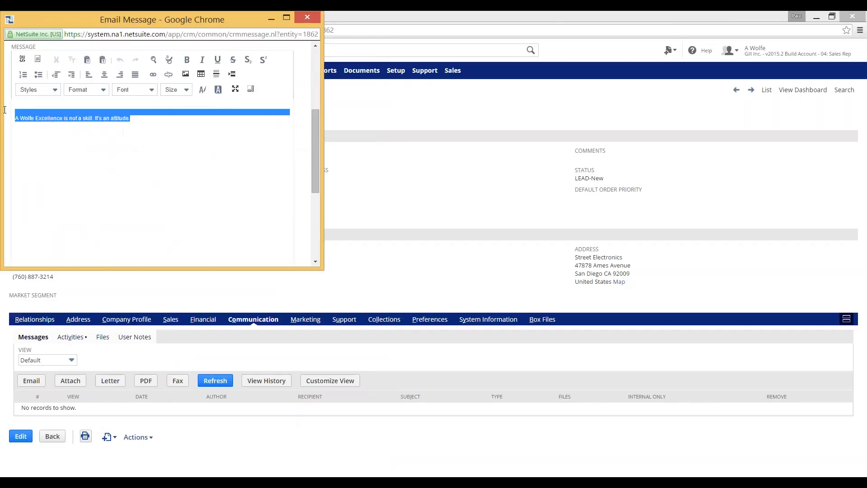
{"action": "type", "text": "We'll get you"}
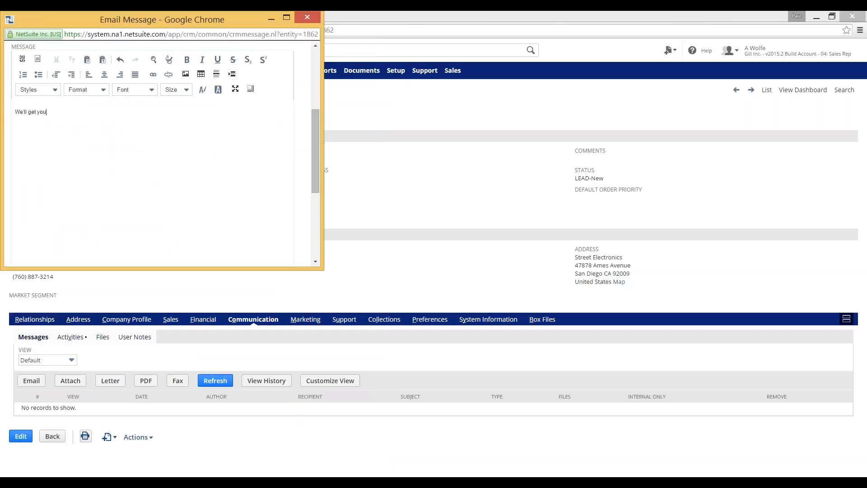
{"action": "type", "text": "r order processed asap"}
{"action": "key", "text": "Return"}
{"action": "type", "text": "Thanks,"}
{"action": "key", "text": "Return"}
{"action": "type", "text": "Pual"}
{"action": "key", "text": "BackSpace"}
{"action": "key", "text": "BackSpace"}
{"action": "key", "text": "BackSpace"}
{"action": "type", "text": "aul"}
{"action": "scroll", "coordinate": [310, 148], "scroll_direction": "up", "scroll_amount": 5}
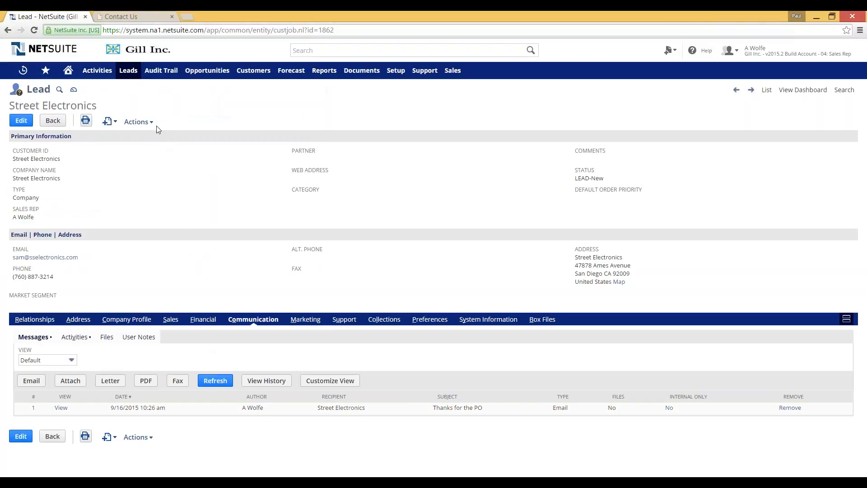
{"action": "mouse_move", "coordinate": [152, 124]}
{"action": "left_click", "coordinate": [146, 157]}
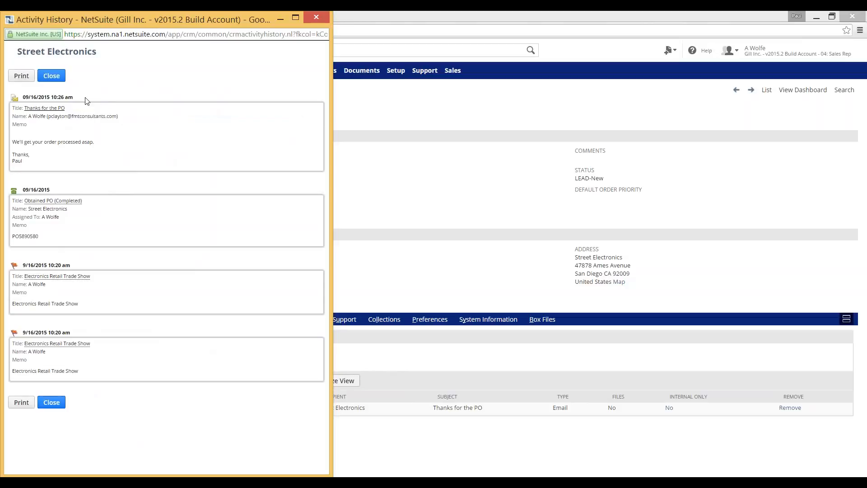
{"action": "left_click", "coordinate": [320, 15]}
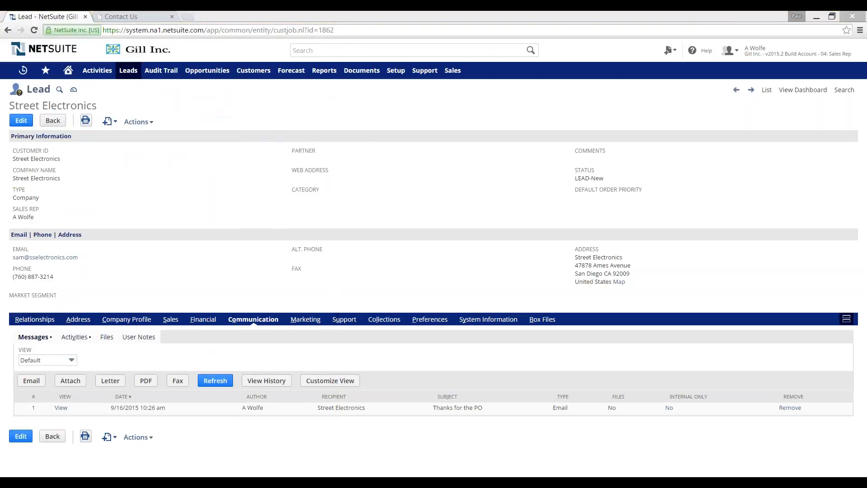
Step: Reply all to the Thanks for the PO email with 'Ok that's great.' and close the message
{"action": "left_click_drag", "start_coordinate": [0, 97], "coordinate": [356, 88]}
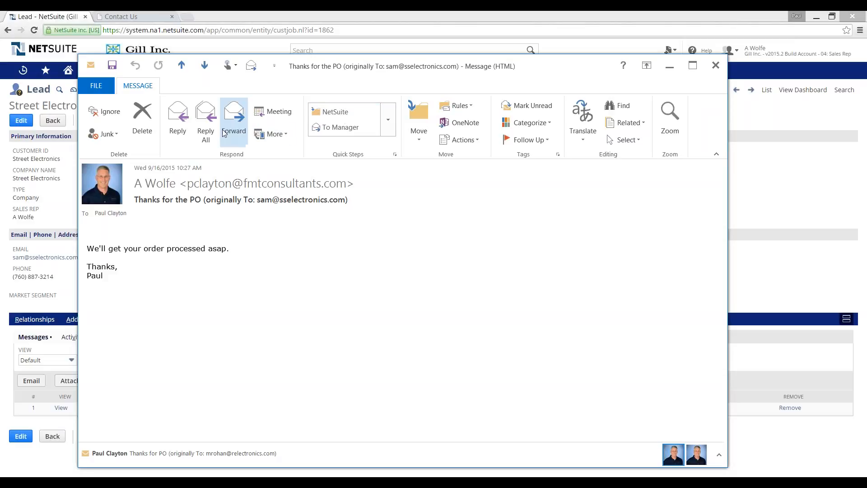
{"action": "left_click", "coordinate": [206, 121]}
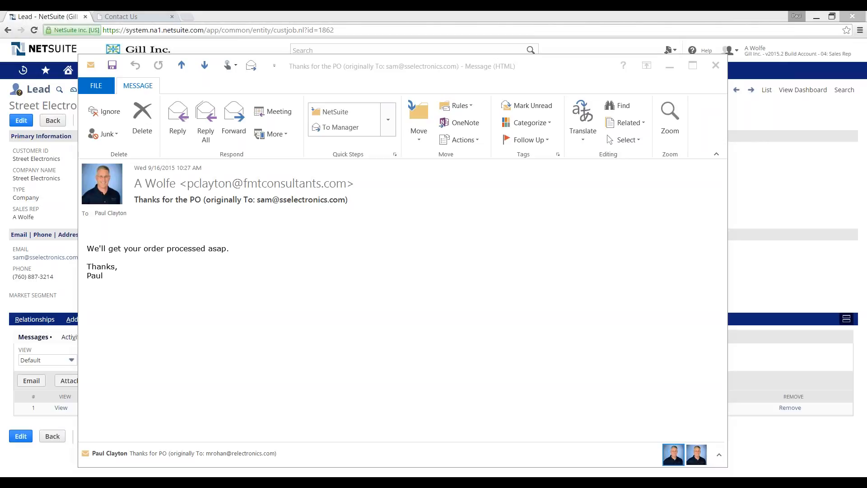
{"action": "type", "text": "ojay"}
{"action": "key", "text": "BackSpace"}
{"action": "key", "text": "BackSpace"}
{"action": "key", "text": "BackSpace"}
{"action": "key", "text": "BackSpace"}
{"action": "type", "text": "k that's grat"}
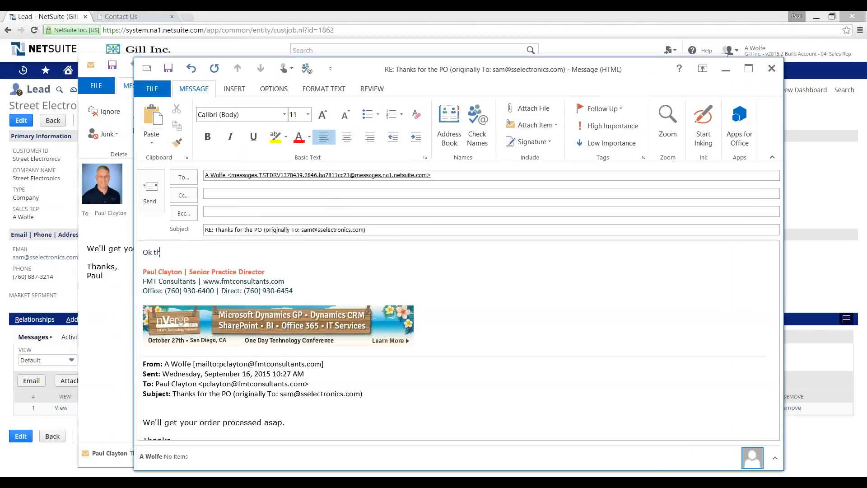
{"action": "key", "text": "BackSpace"}
{"action": "key", "text": "BackSpace"}
{"action": "type", "text": "eat."}
{"action": "key", "text": "alt+s"}
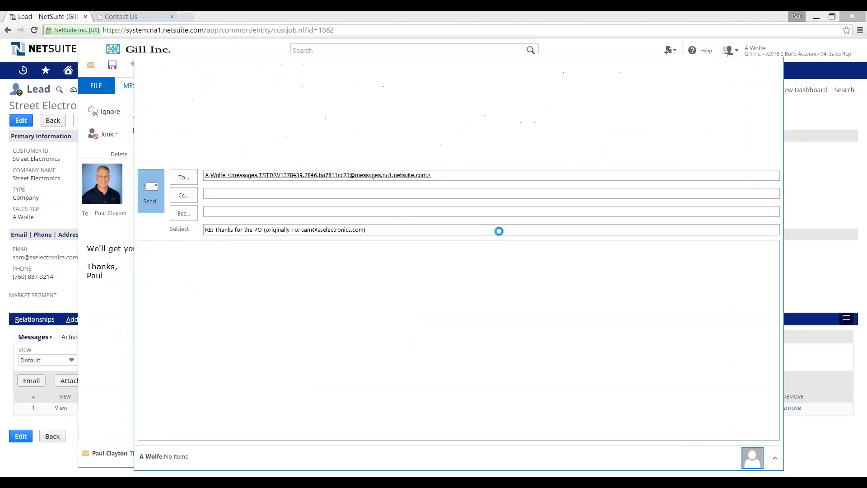
{"action": "left_click", "coordinate": [716, 67]}
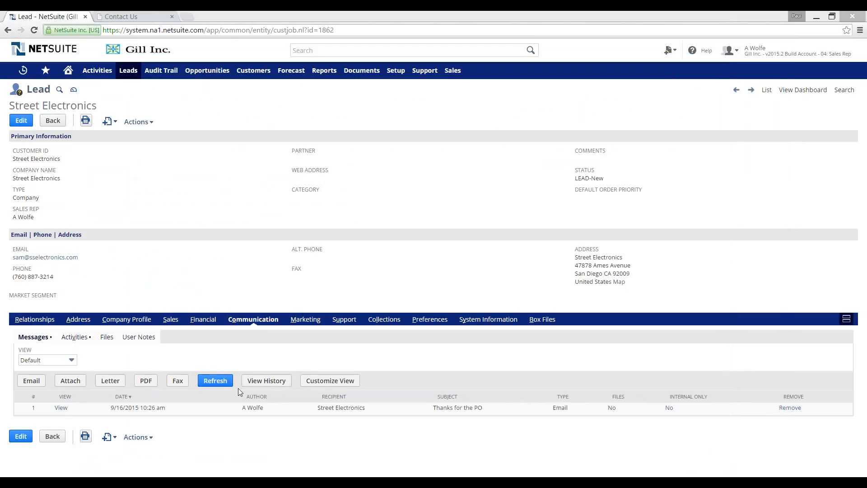
Step: Refresh the lead's Messages list so the 'RE: Thanks for the PO' reply with attachment appears
{"action": "left_click", "coordinate": [221, 383]}
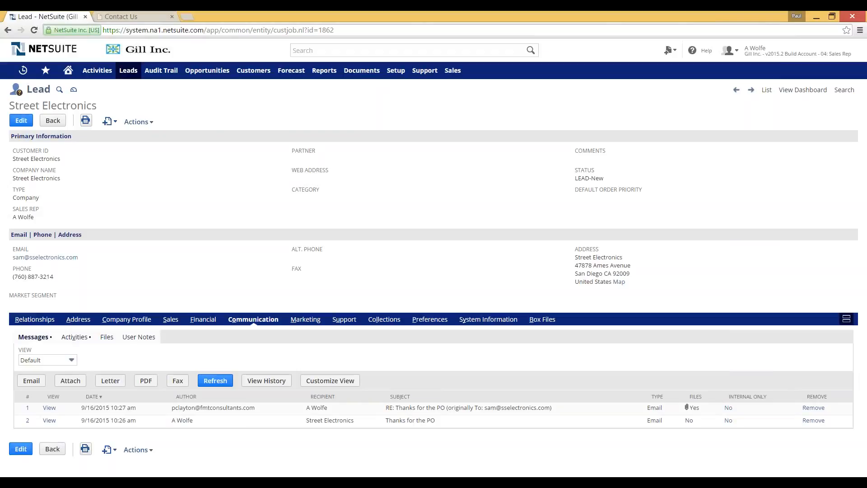
{"action": "mouse_move", "coordinate": [116, 127]}
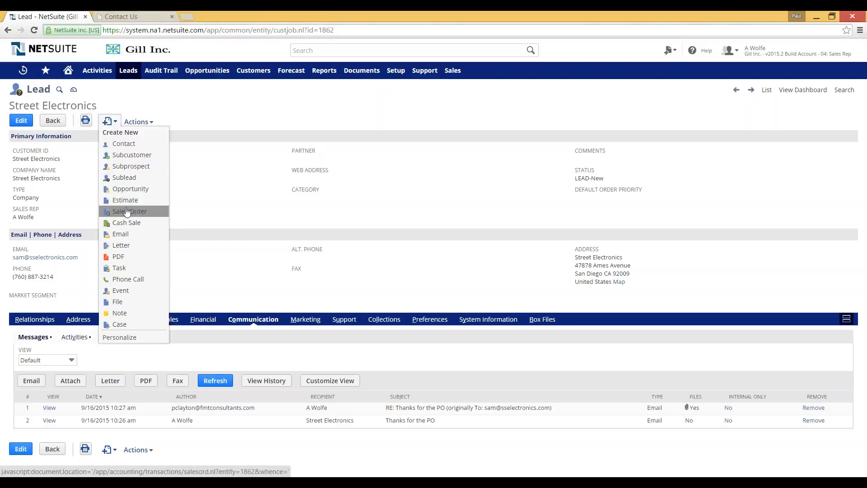
Step: Create a new Street Electronics sales order and enter the customer's PO number, keeping the default location and job
{"action": "left_click", "coordinate": [129, 211]}
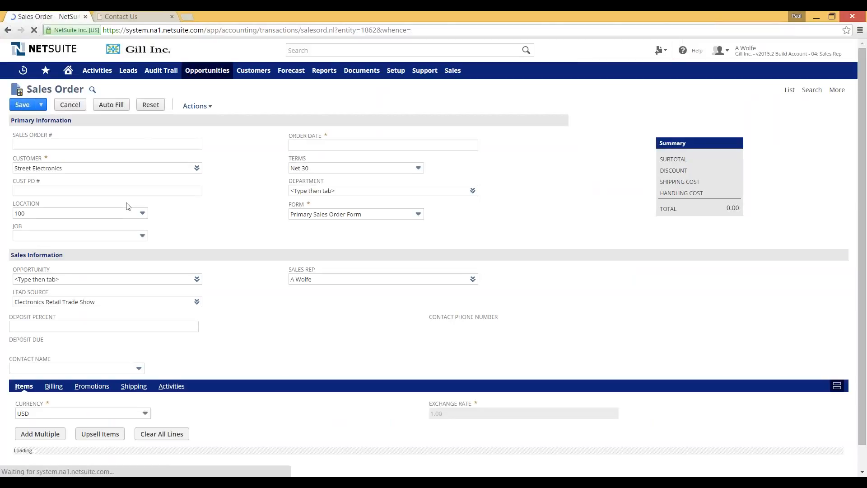
{"action": "left_click", "coordinate": [140, 145]}
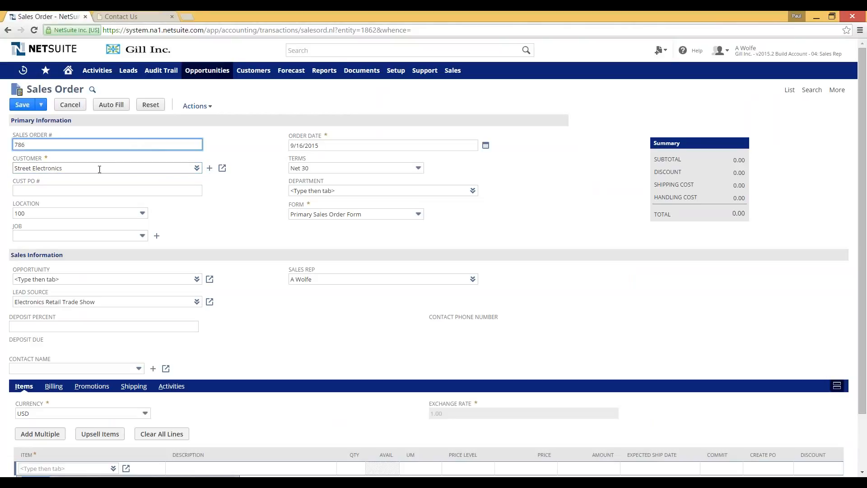
{"action": "left_click", "coordinate": [113, 190]}
{"action": "type", "text": "PO"}
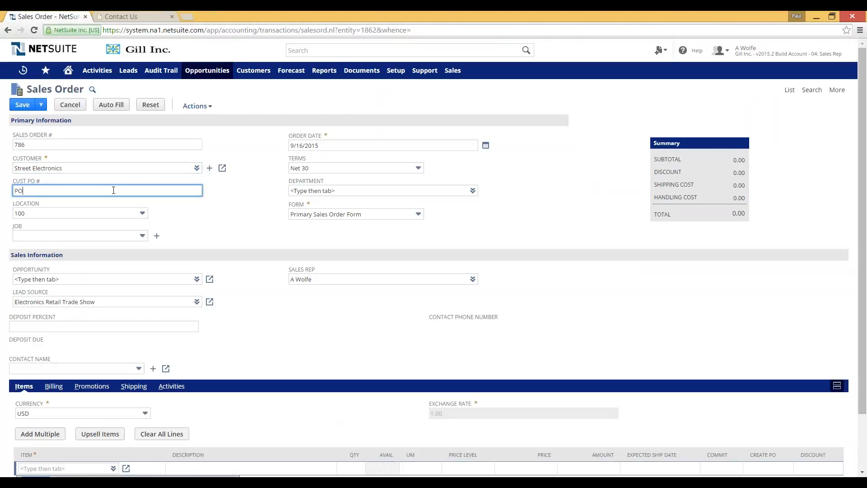
{"action": "type", "text": "585799"}
{"action": "key", "text": "Tab"}
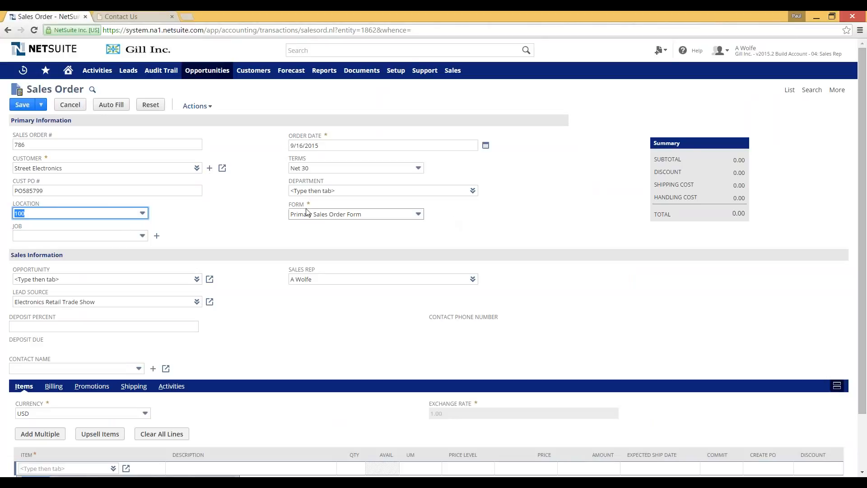
{"action": "key", "text": "Tab"}
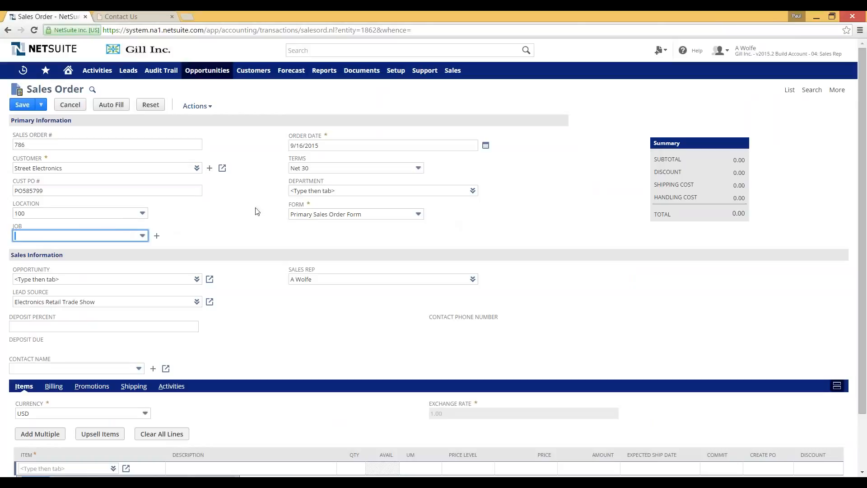
{"action": "mouse_move", "coordinate": [182, 111]}
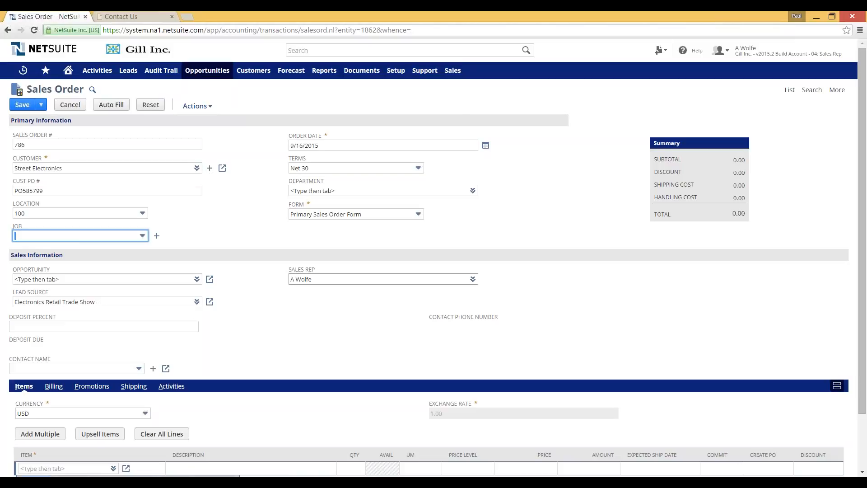
{"action": "scroll", "coordinate": [315, 322], "scroll_direction": "down", "scroll_amount": 2}
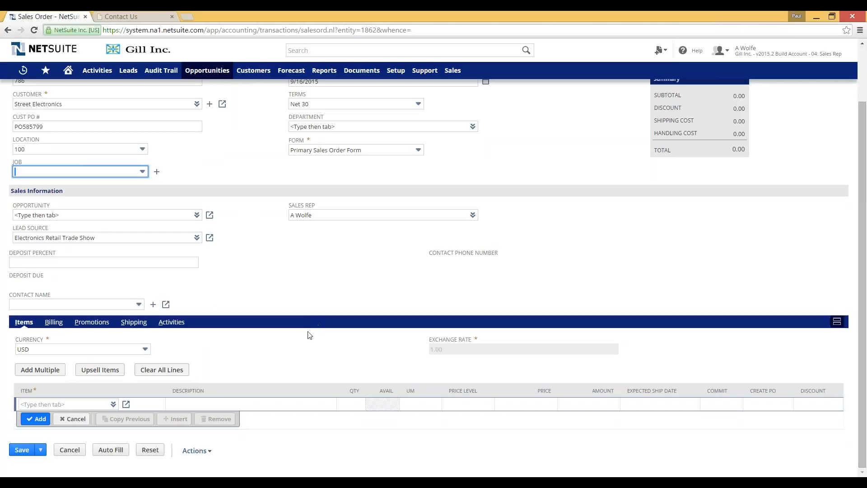
Step: Add a line for 2 MakerBot Replicator 2 Desktop 3D Printers at 1,499.99 each
{"action": "left_click", "coordinate": [45, 404]}
{"action": "type", "text": "makerbot"}
{"action": "key", "text": "Down"}
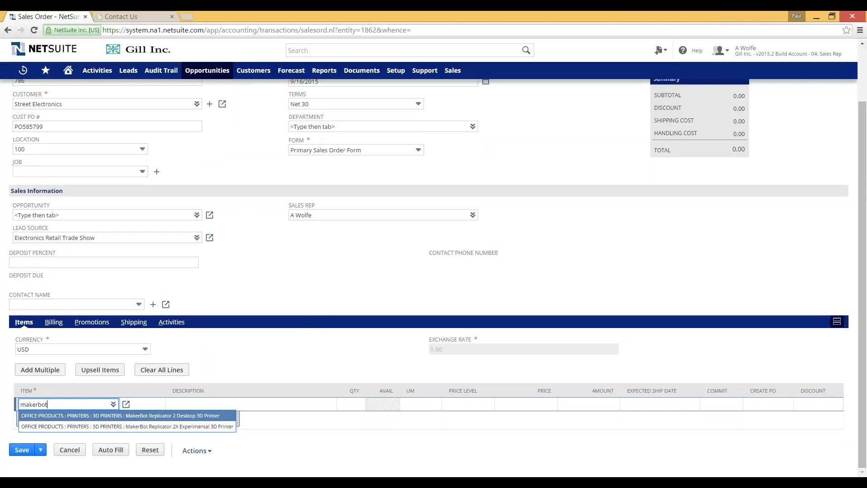
{"action": "left_click", "coordinate": [192, 415]}
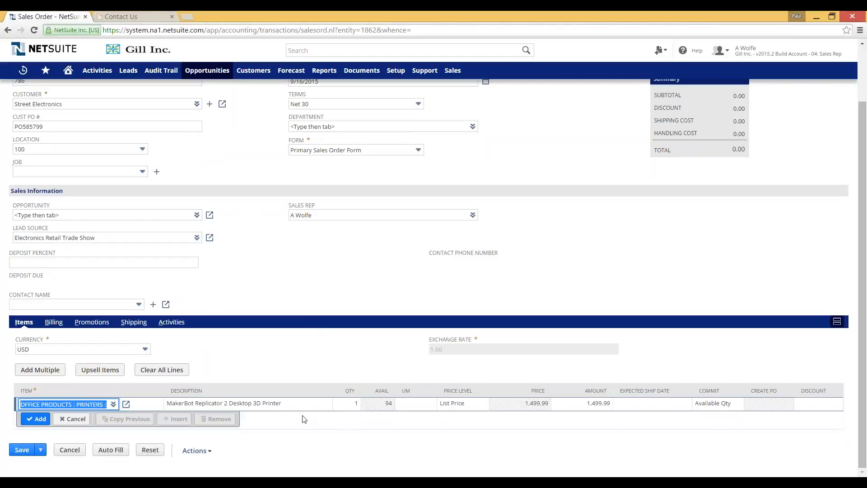
{"action": "left_click", "coordinate": [356, 408]}
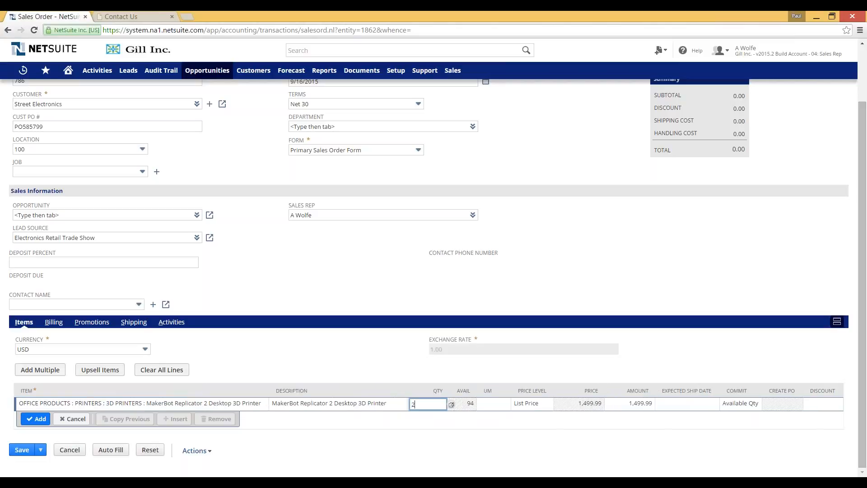
{"action": "type", "text": "2"}
{"action": "key", "text": "Tab"}
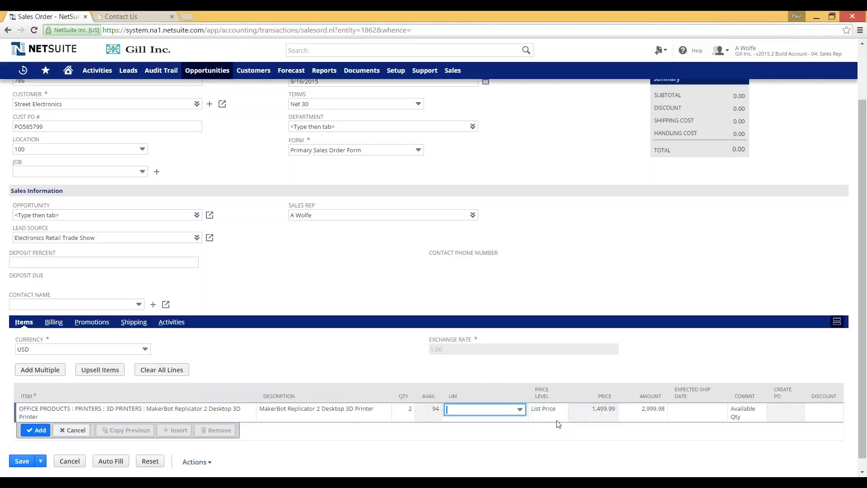
{"action": "key", "text": "Tab"}
{"action": "key", "text": "Tab"}
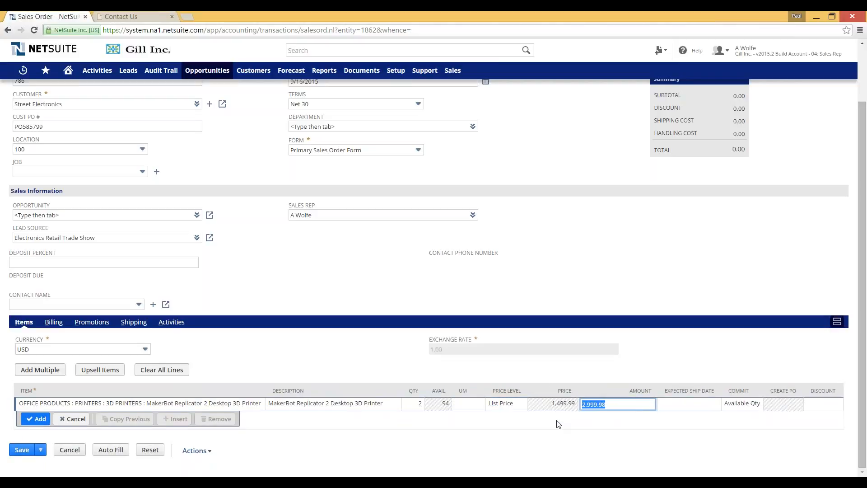
{"action": "left_click", "coordinate": [36, 418]}
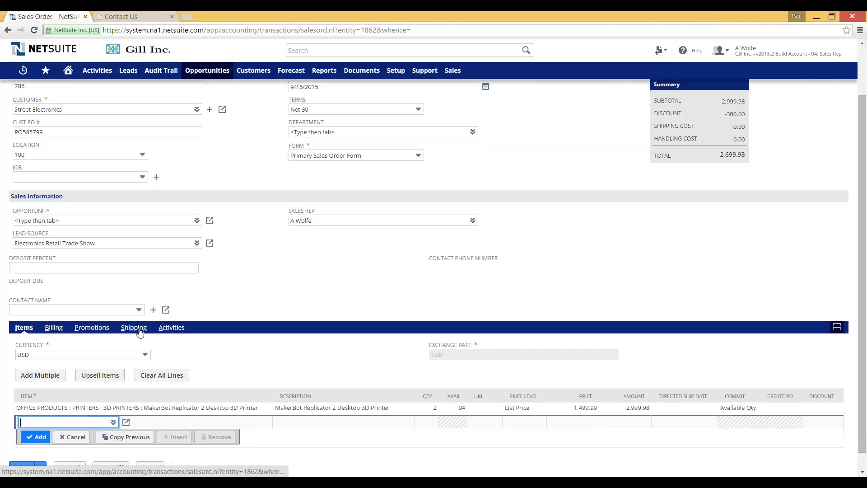
Step: Save the sales order, now Pending Fulfillment with a 2,699.98 total
{"action": "scroll", "coordinate": [270, 279], "scroll_direction": "down", "scroll_amount": 1}
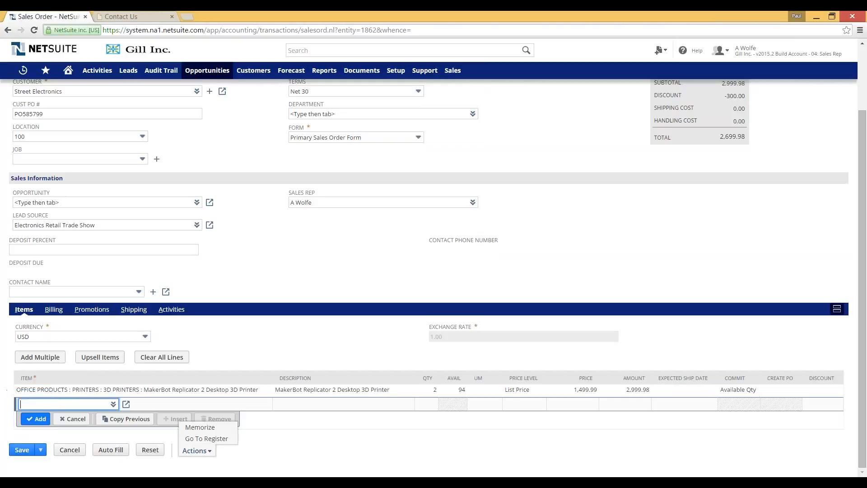
{"action": "left_click", "coordinate": [40, 452]}
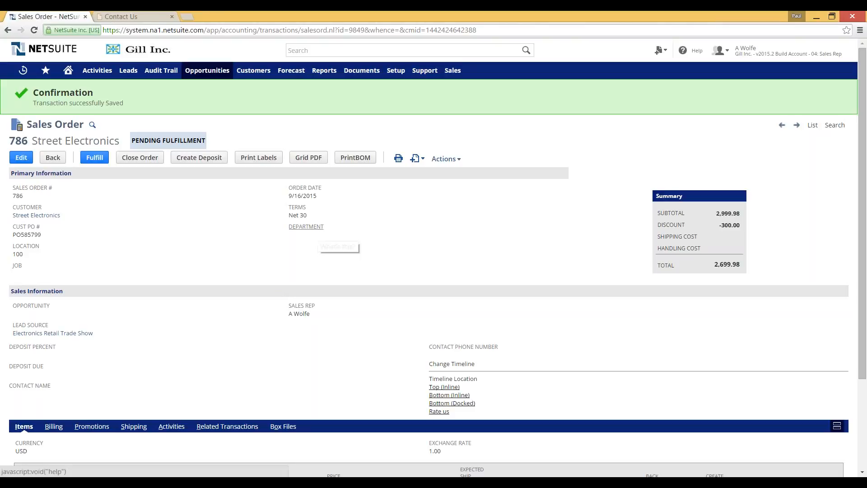
Step: Show the saved order's Activities subtab, where the Messages list is still empty
{"action": "scroll", "coordinate": [215, 277], "scroll_direction": "down", "scroll_amount": 1}
{"action": "scroll", "coordinate": [215, 277], "scroll_direction": "down", "scroll_amount": 1}
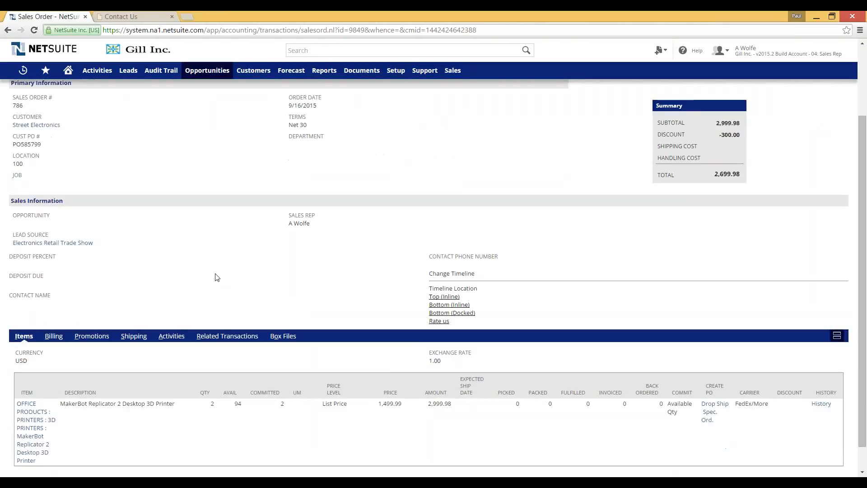
{"action": "scroll", "coordinate": [215, 277], "scroll_direction": "up", "scroll_amount": 2}
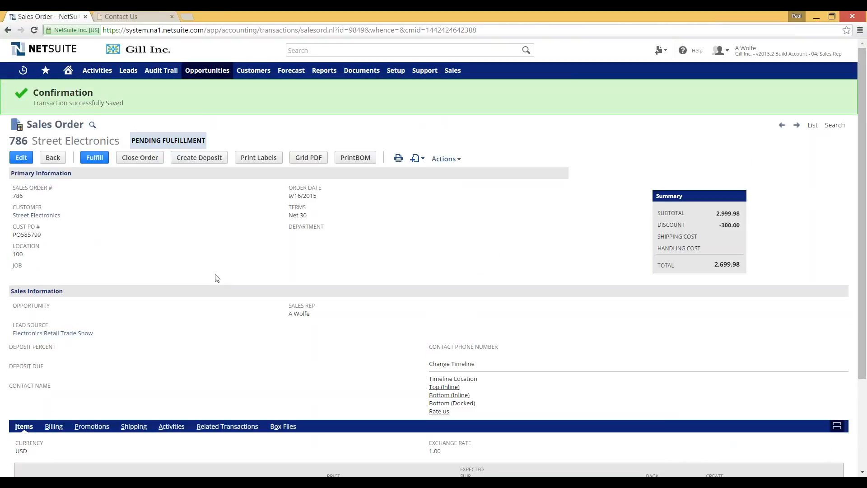
{"action": "scroll", "coordinate": [215, 279], "scroll_direction": "down", "scroll_amount": 3}
{"action": "left_click", "coordinate": [177, 310]}
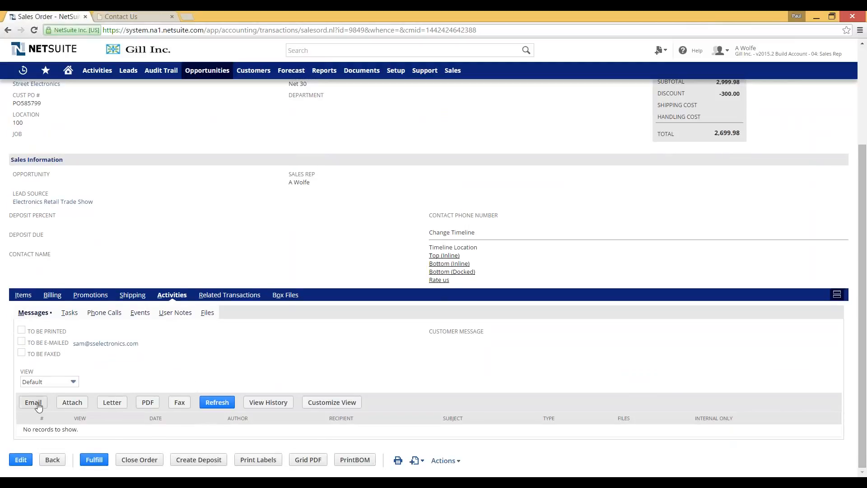
Step: Email the sales order to Street Electronics with the transaction attached as a PDF
{"action": "left_click", "coordinate": [34, 402]}
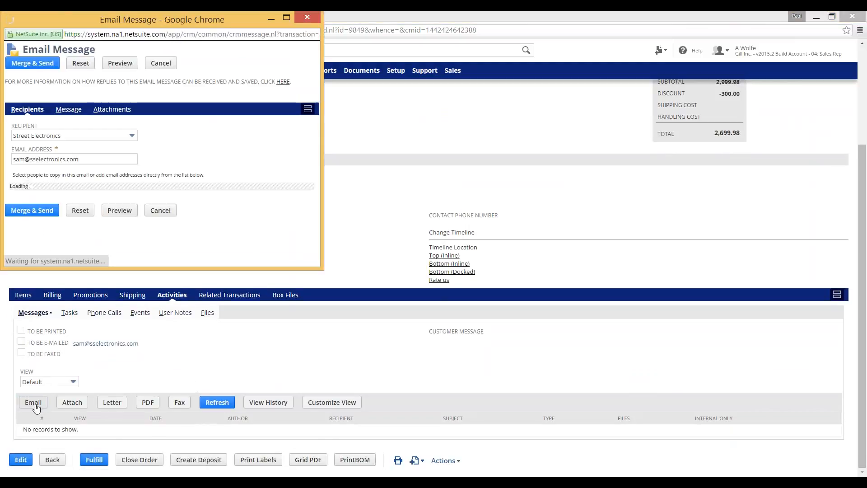
{"action": "left_click", "coordinate": [69, 109]}
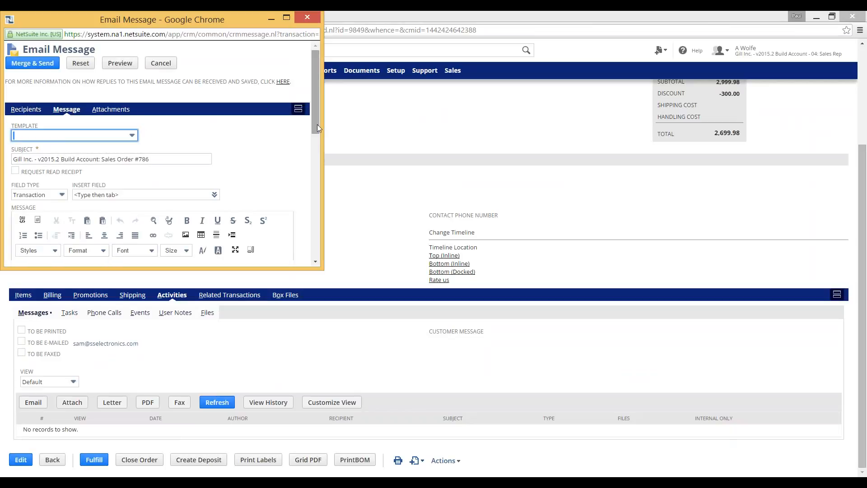
{"action": "left_click_drag", "start_coordinate": [316, 123], "coordinate": [318, 144]}
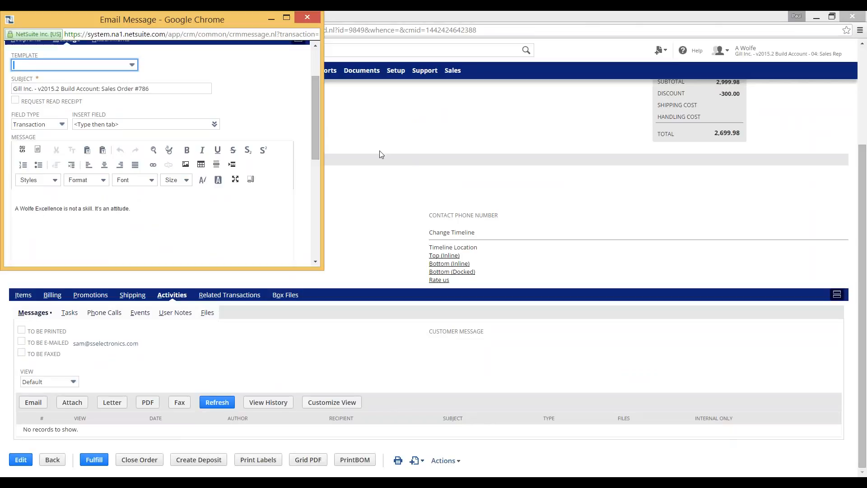
{"action": "left_click_drag", "start_coordinate": [319, 149], "coordinate": [316, 123]}
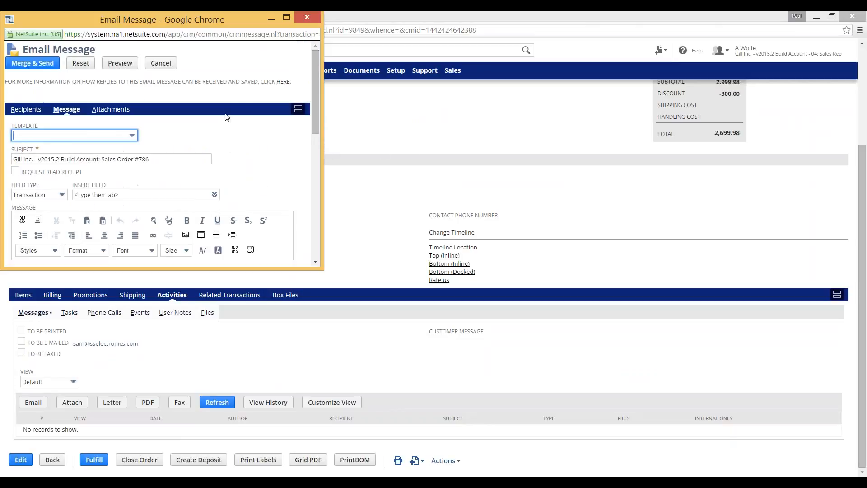
{"action": "left_click", "coordinate": [113, 110]}
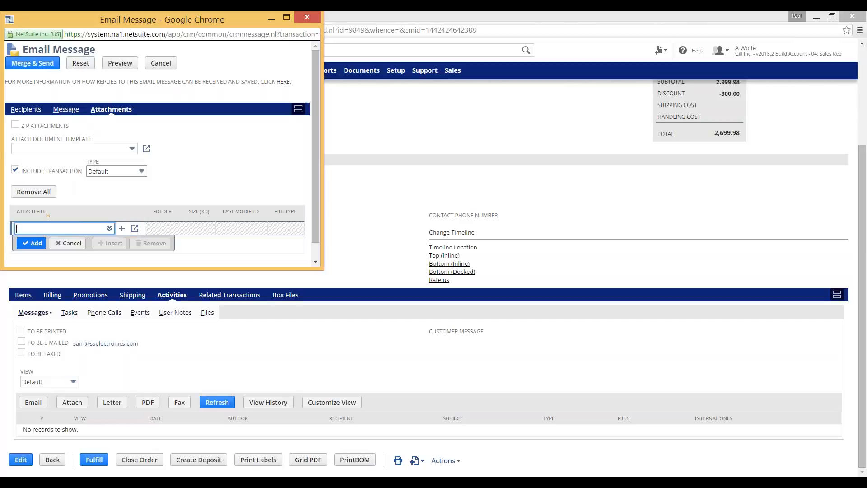
{"action": "left_click", "coordinate": [142, 171]}
{"action": "left_click", "coordinate": [94, 233]}
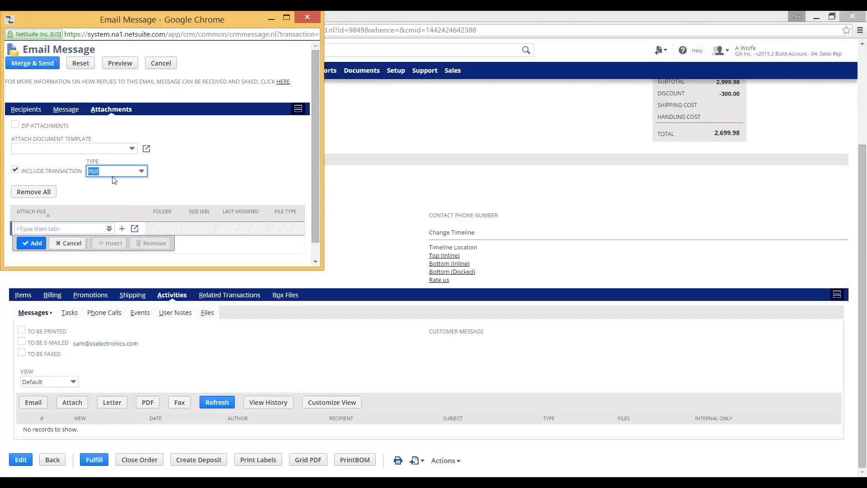
{"action": "left_click", "coordinate": [224, 174]}
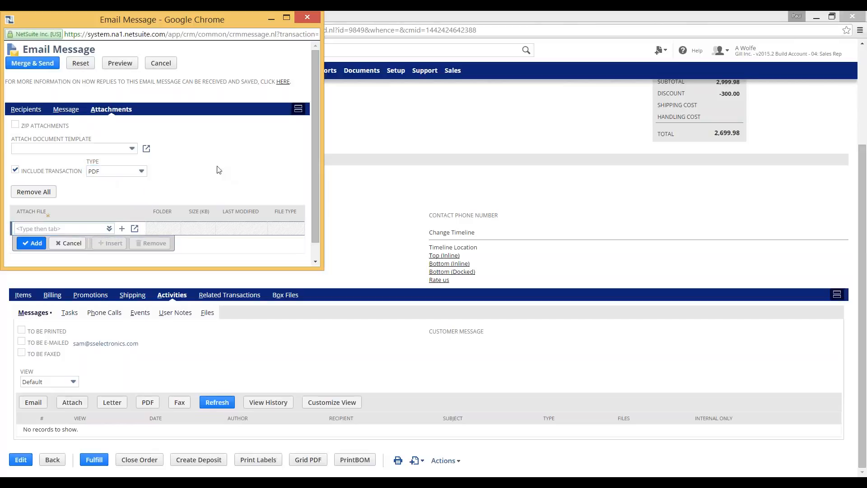
{"action": "left_click", "coordinate": [33, 65]}
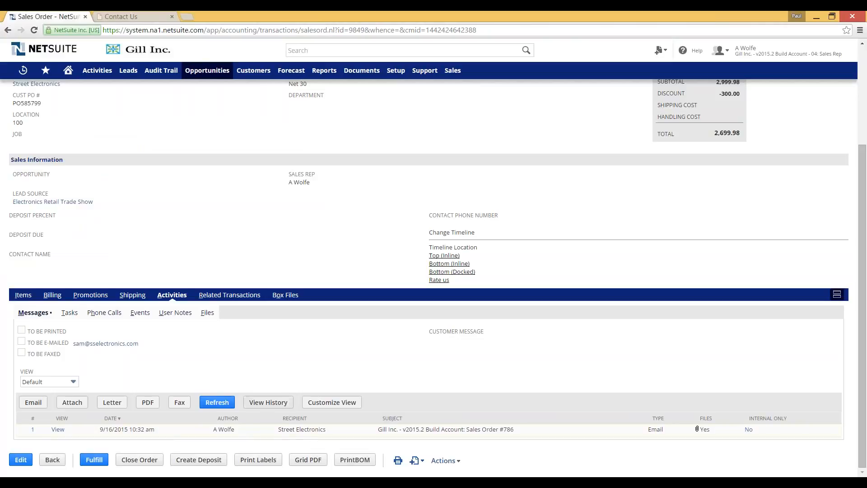
{"action": "scroll", "coordinate": [294, 359], "scroll_direction": "up", "scroll_amount": 3}
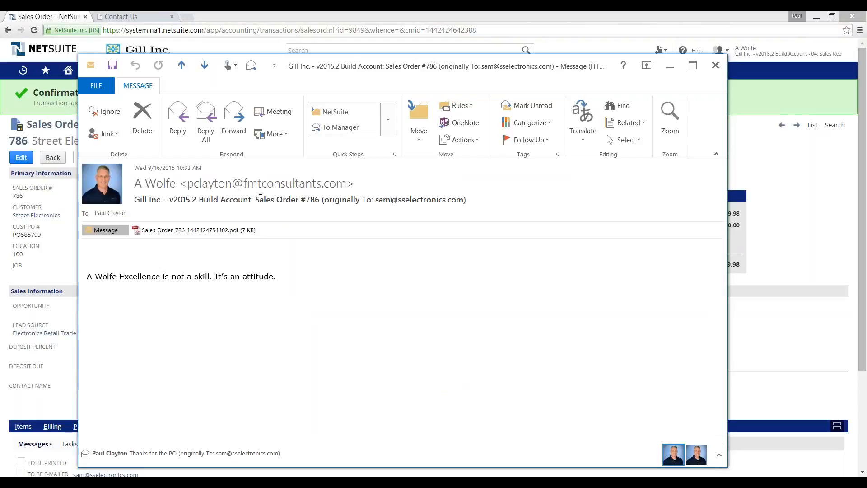
Step: Open the attached Sales Order PDF from the received Outlook email
{"action": "double_click", "coordinate": [206, 230]}
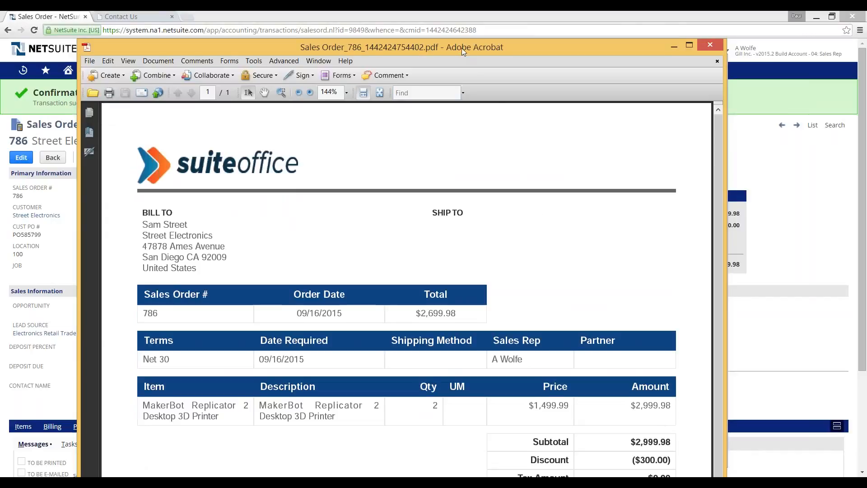
Step: Check the ($300.00) discount on the $2,699.98 sales order PDF, then close Acrobat
{"action": "left_click_drag", "start_coordinate": [462, 50], "coordinate": [459, 24]}
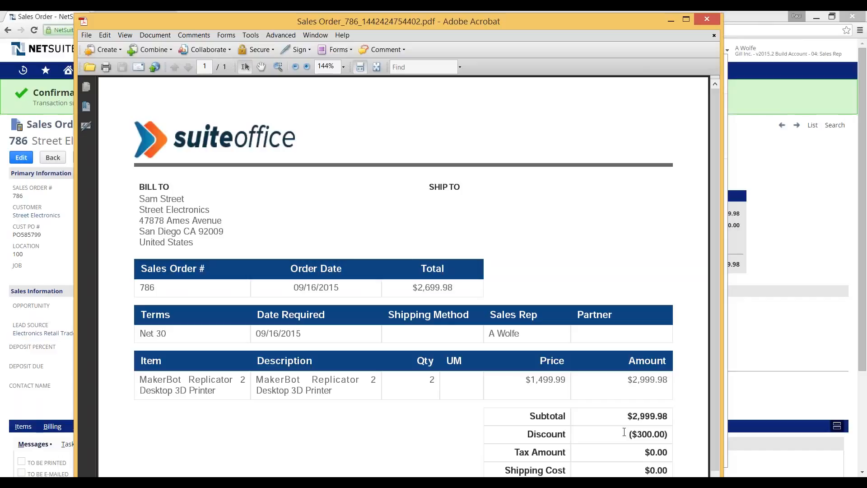
{"action": "left_click_drag", "start_coordinate": [629, 432], "coordinate": [668, 433]}
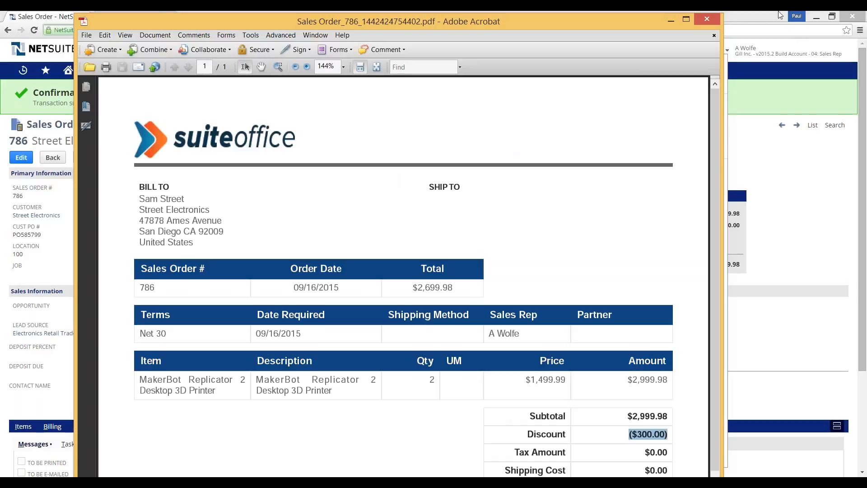
{"action": "left_click", "coordinate": [714, 24]}
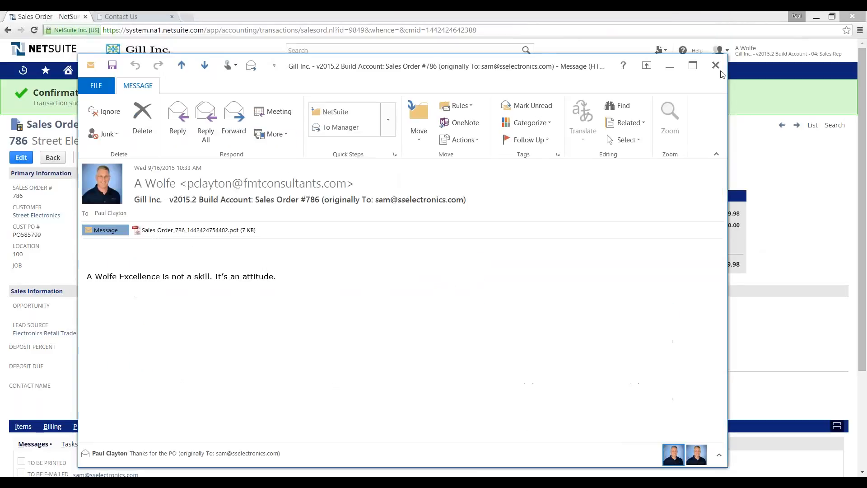
Step: Close the Sales Order #786 e-mail and bring up NetSuite's role menu
{"action": "left_click", "coordinate": [716, 64]}
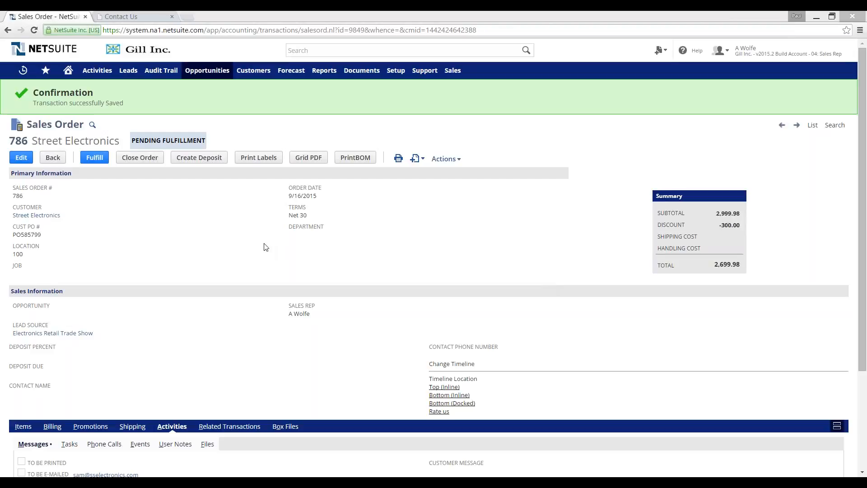
{"action": "mouse_move", "coordinate": [802, 59]}
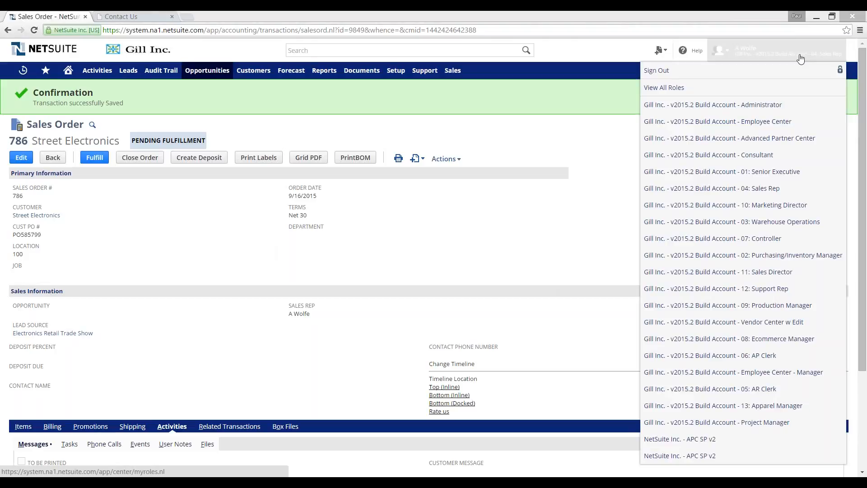
Step: Switch to the Warehouse Operations role and open the Orders to Fulfill list
{"action": "left_click", "coordinate": [764, 225]}
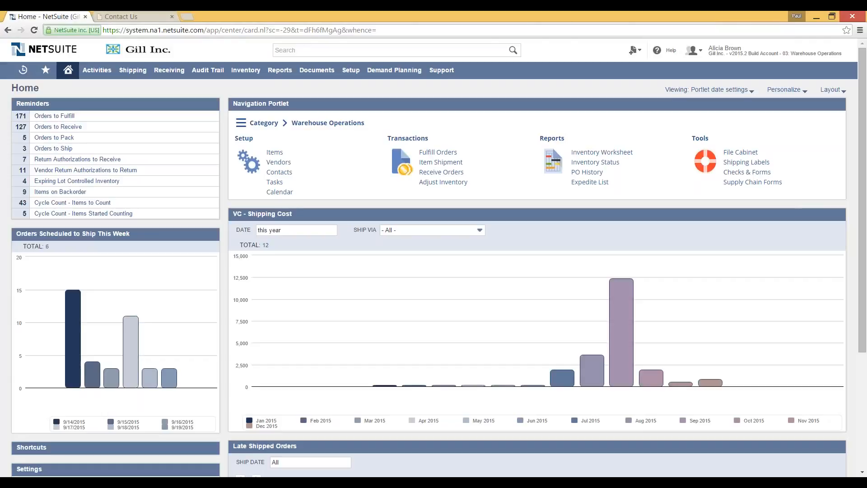
{"action": "left_click", "coordinate": [54, 116]}
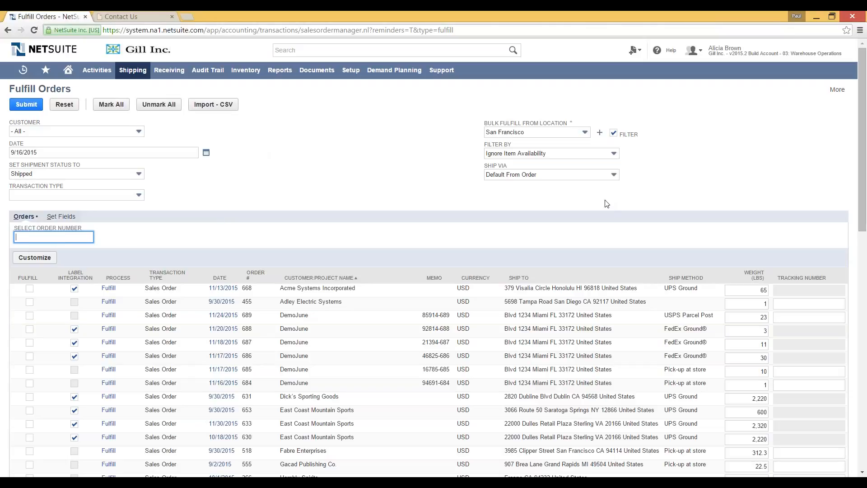
Step: Set Bulk Fulfill From Location to 100 and accept reloading the orders
{"action": "left_click", "coordinate": [585, 132]}
{"action": "left_click", "coordinate": [535, 145]}
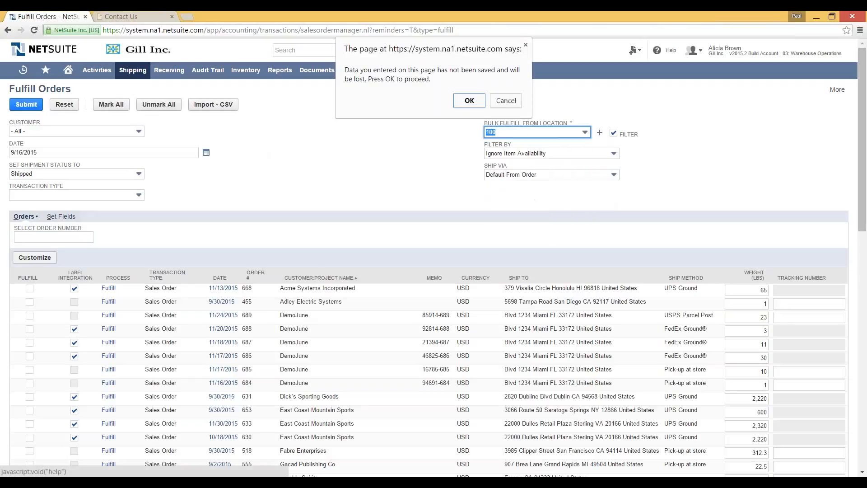
{"action": "left_click", "coordinate": [469, 100]}
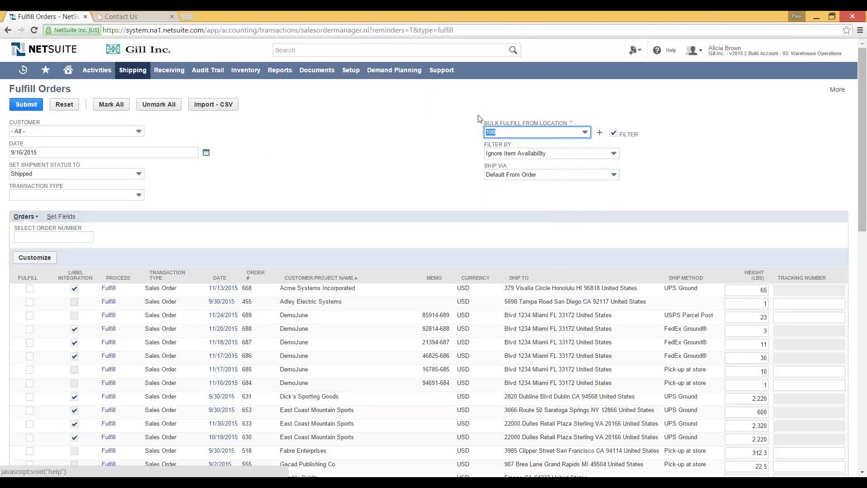
{"action": "left_click", "coordinate": [506, 132]}
{"action": "left_click", "coordinate": [457, 132]}
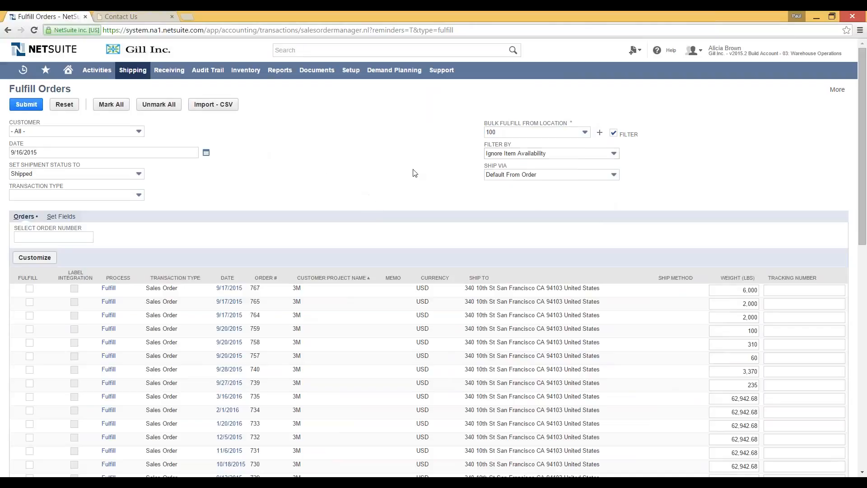
{"action": "scroll", "coordinate": [325, 168], "scroll_direction": "down", "scroll_amount": 2}
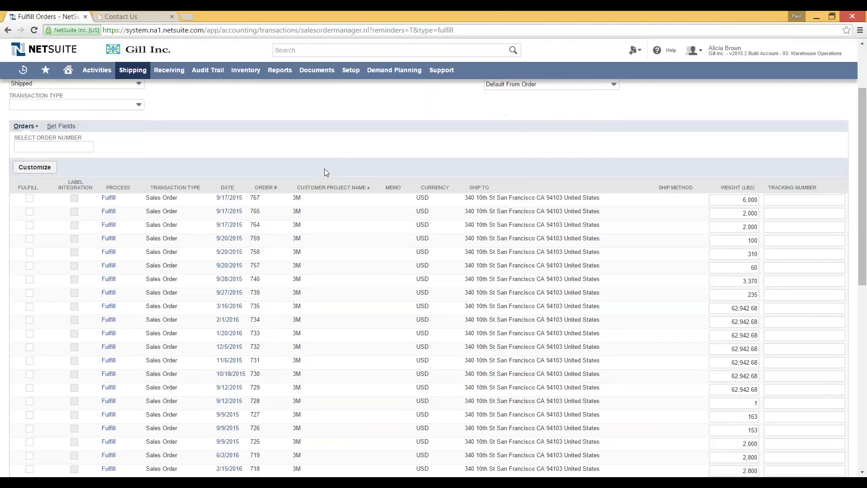
{"action": "scroll", "coordinate": [325, 171], "scroll_direction": "up", "scroll_amount": 2}
Step: Enter order number 786 to mark the Street Electronics order for fulfillment
{"action": "left_click", "coordinate": [79, 235]}
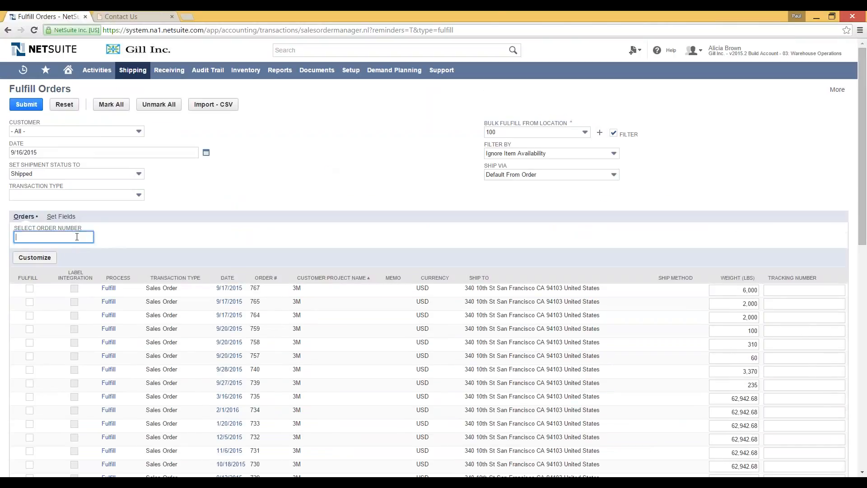
{"action": "type", "text": "786"}
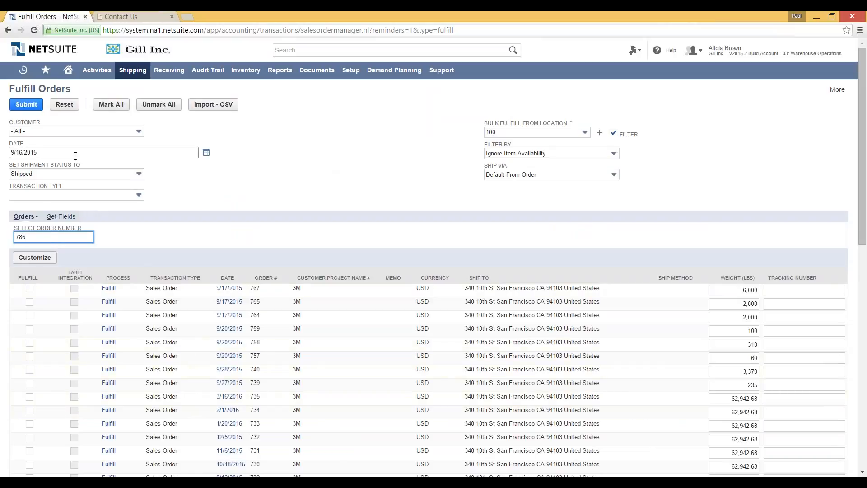
{"action": "scroll", "coordinate": [159, 342], "scroll_direction": "down", "scroll_amount": 3}
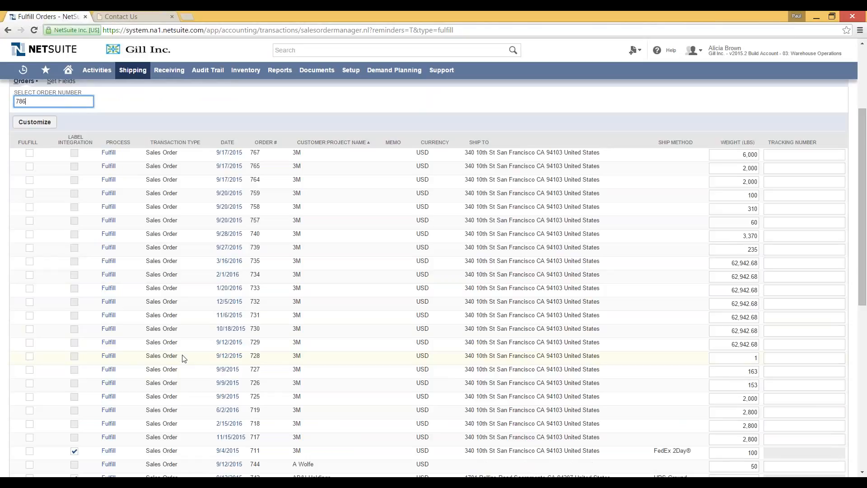
{"action": "scroll", "coordinate": [184, 358], "scroll_direction": "down", "scroll_amount": 3}
{"action": "scroll", "coordinate": [183, 358], "scroll_direction": "down", "scroll_amount": 5}
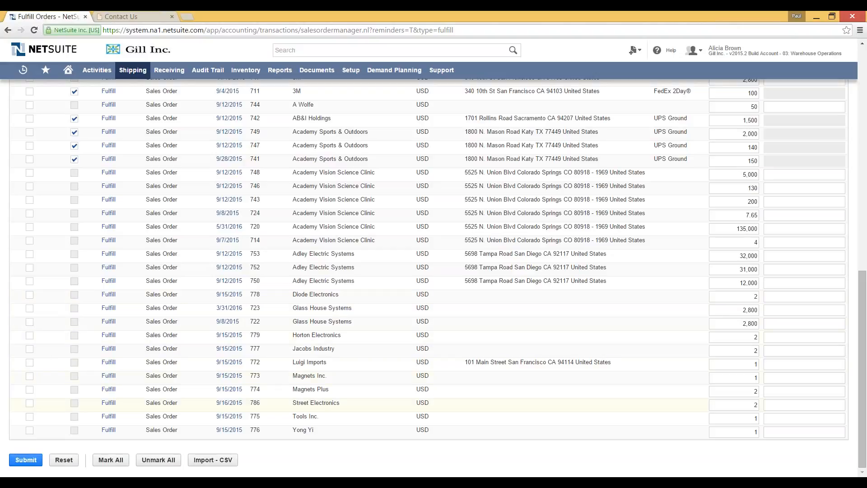
{"action": "scroll", "coordinate": [10, 409], "scroll_direction": "up", "scroll_amount": 2}
{"action": "scroll", "coordinate": [10, 409], "scroll_direction": "up", "scroll_amount": 8}
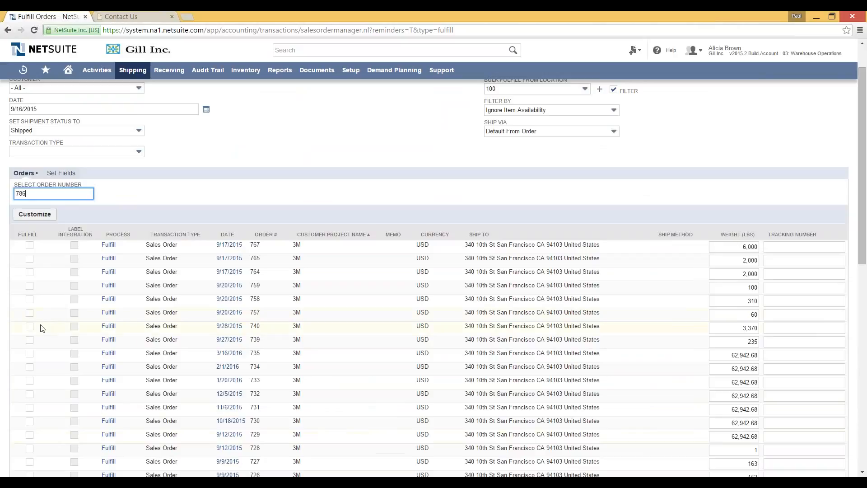
{"action": "key", "text": "Tab"}
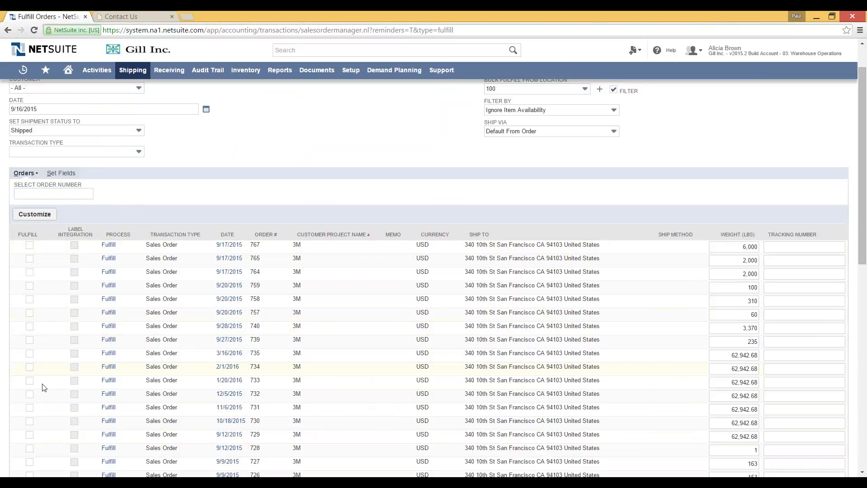
Step: Review the marked order 786 and submit it for fulfillment
{"action": "scroll", "coordinate": [28, 400], "scroll_direction": "down", "scroll_amount": 1}
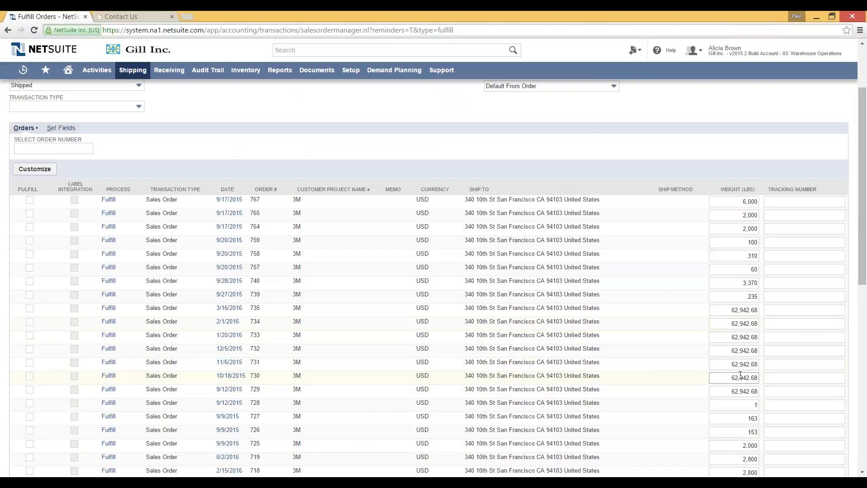
{"action": "scroll", "coordinate": [713, 406], "scroll_direction": "down", "scroll_amount": 2}
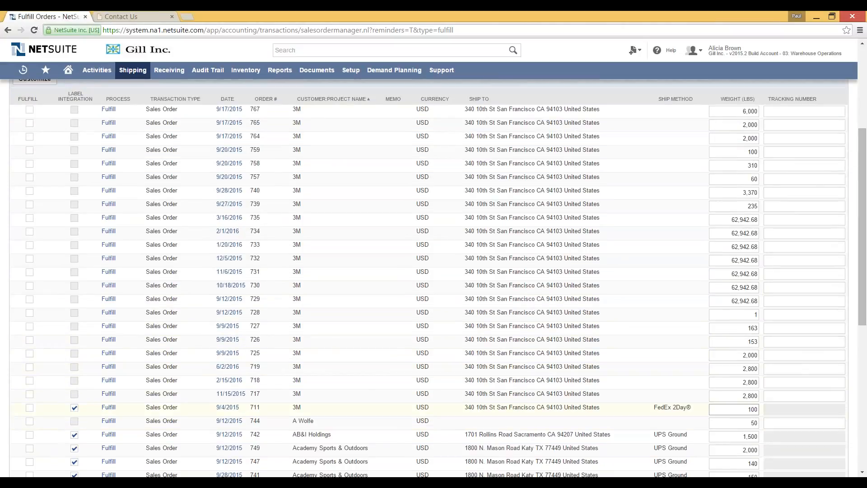
{"action": "scroll", "coordinate": [715, 406], "scroll_direction": "down", "scroll_amount": 1}
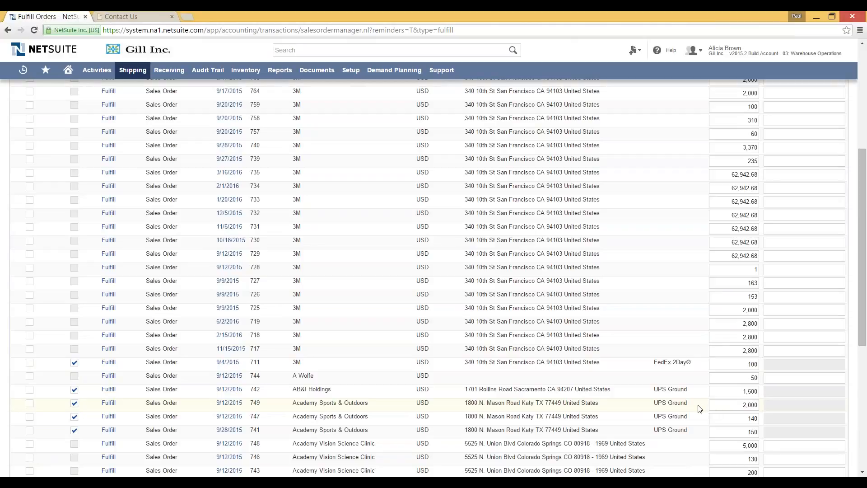
{"action": "scroll", "coordinate": [698, 408], "scroll_direction": "down", "scroll_amount": 1}
{"action": "scroll", "coordinate": [699, 408], "scroll_direction": "down", "scroll_amount": 1}
{"action": "scroll", "coordinate": [698, 408], "scroll_direction": "down", "scroll_amount": 2}
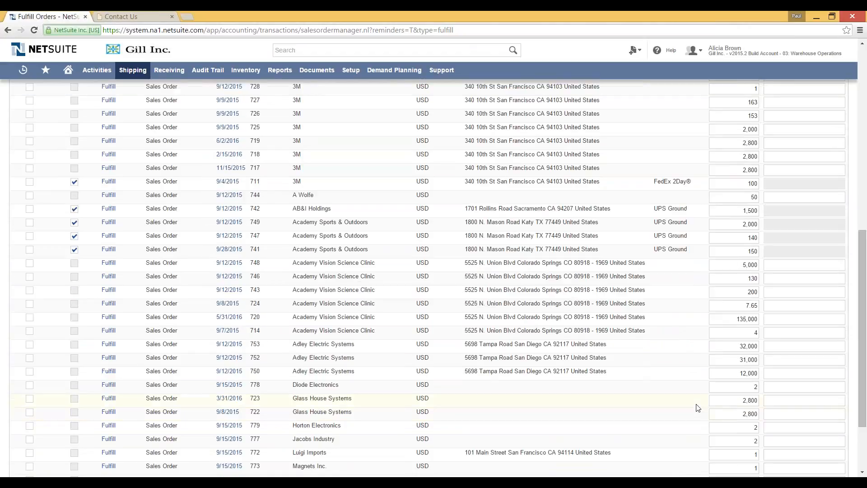
{"action": "scroll", "coordinate": [698, 407], "scroll_direction": "down", "scroll_amount": 2}
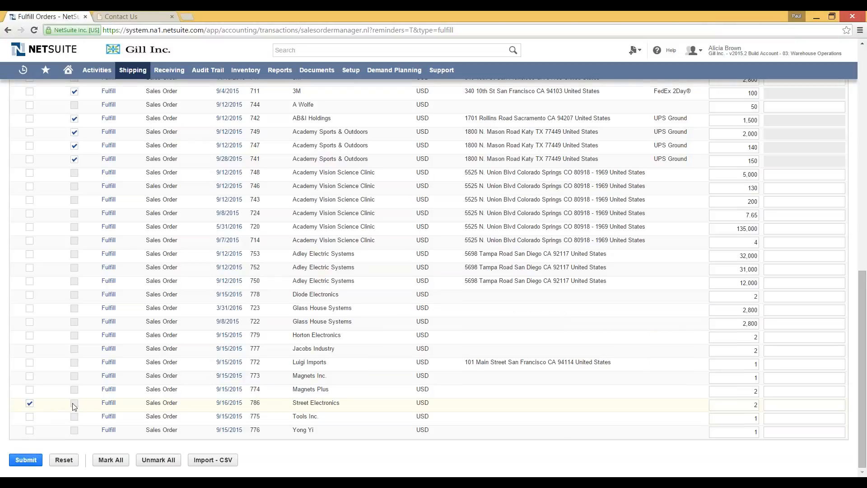
{"action": "scroll", "coordinate": [75, 406], "scroll_direction": "up", "scroll_amount": 15}
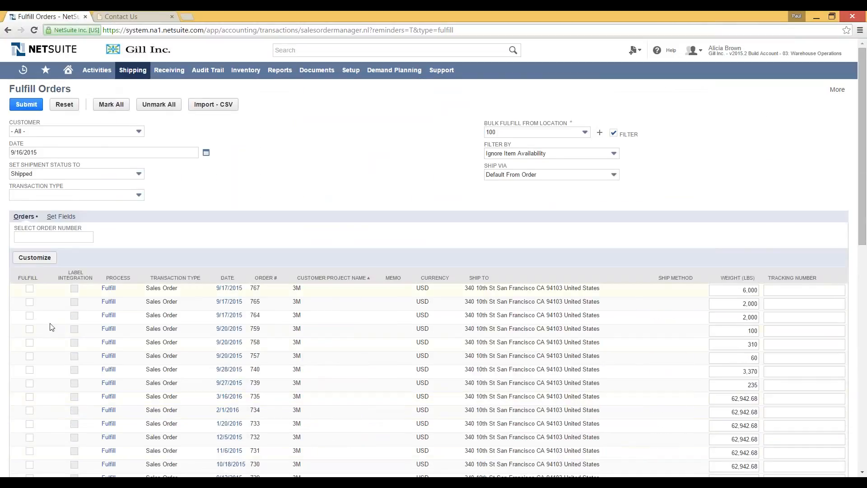
{"action": "left_click", "coordinate": [25, 105]}
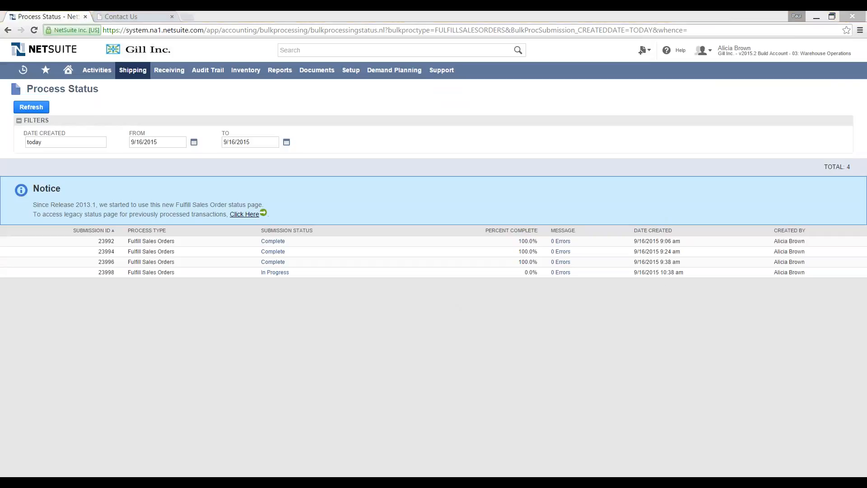
Step: Switch to Outlook to view the fulfillment e-mail for order 786
{"action": "key", "text": "alt+Tab"}
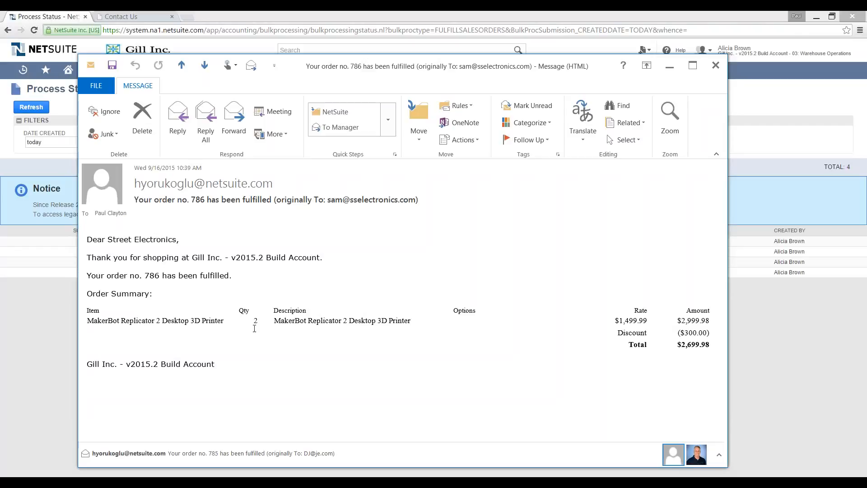
Step: Close the e-mail, refresh Process Status, and open the completed submission 23998 results
{"action": "left_click", "coordinate": [717, 67]}
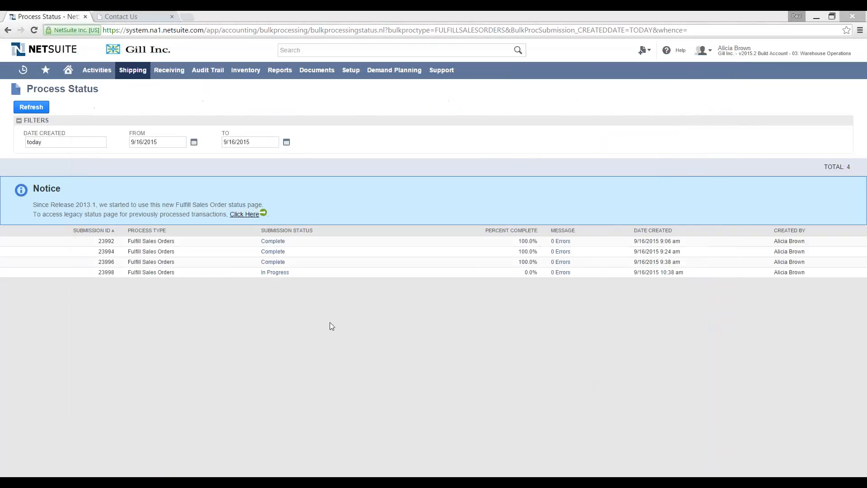
{"action": "left_click", "coordinate": [32, 107]}
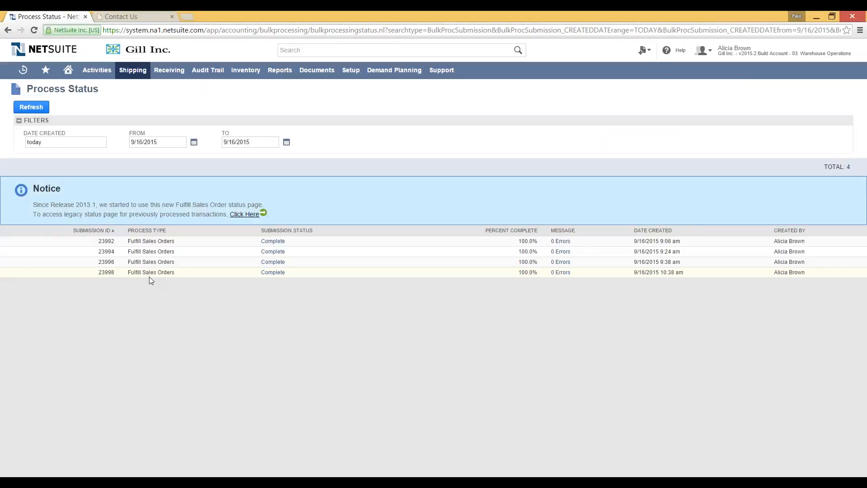
{"action": "left_click", "coordinate": [273, 273]}
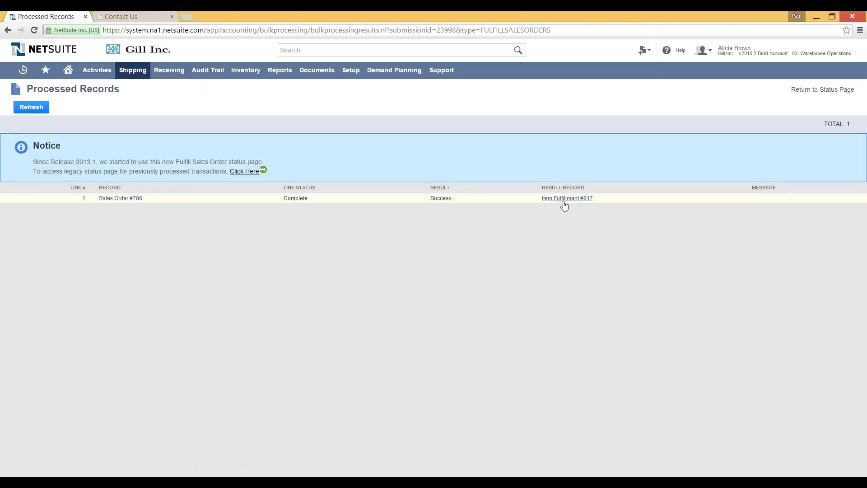
Step: Open Item Fulfillment #617 from the results and bring up the role menu
{"action": "left_click", "coordinate": [565, 203]}
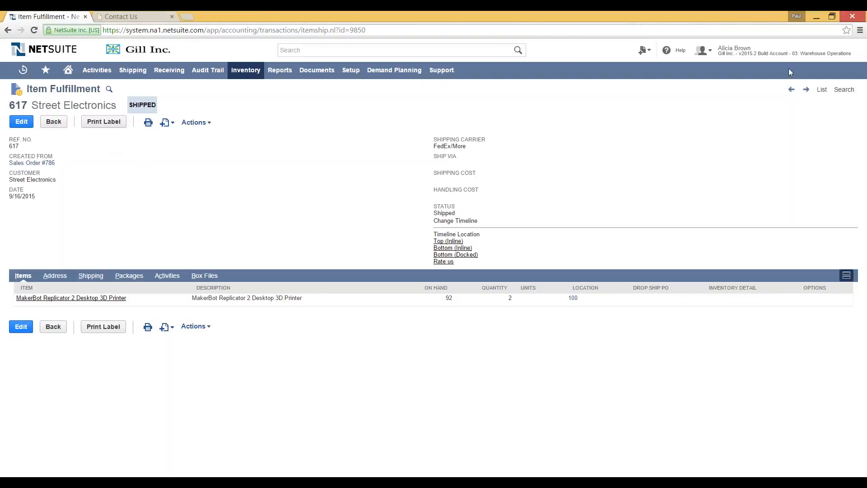
{"action": "mouse_move", "coordinate": [805, 60]}
{"action": "mouse_move", "coordinate": [777, 57]}
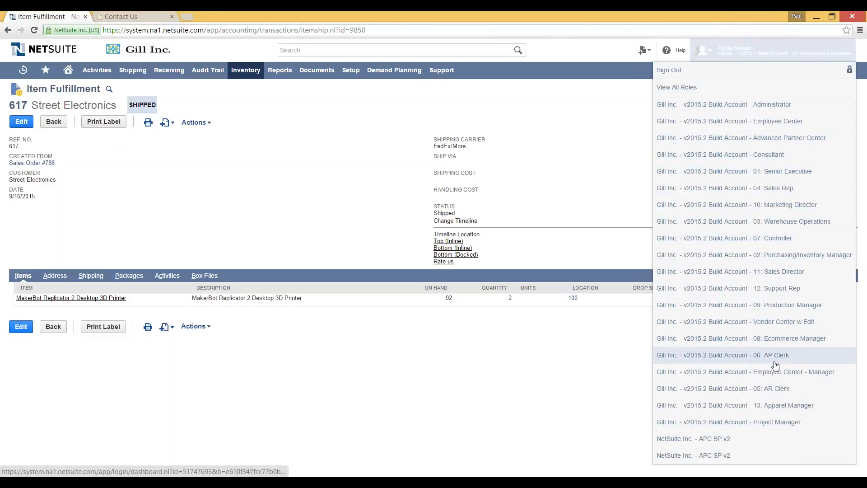
Step: Switch to the 05: AR Clerk role and open the Sales Orders to Bill list
{"action": "left_click", "coordinate": [770, 389]}
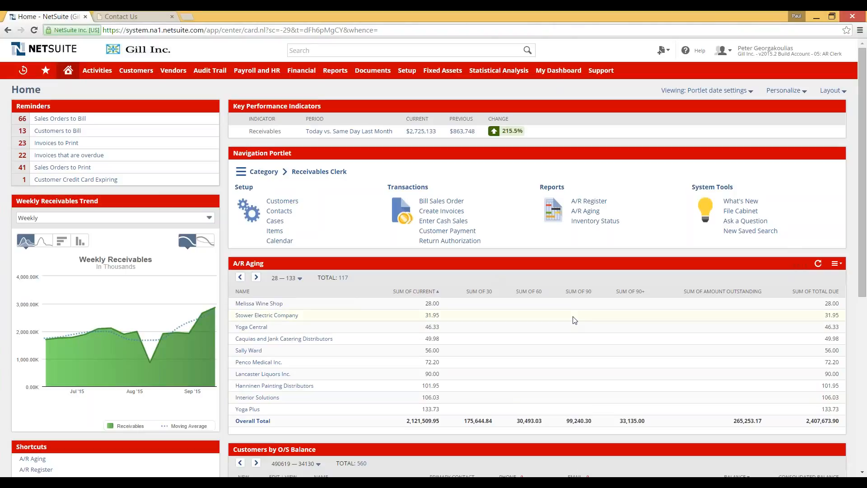
{"action": "left_click", "coordinate": [66, 122]}
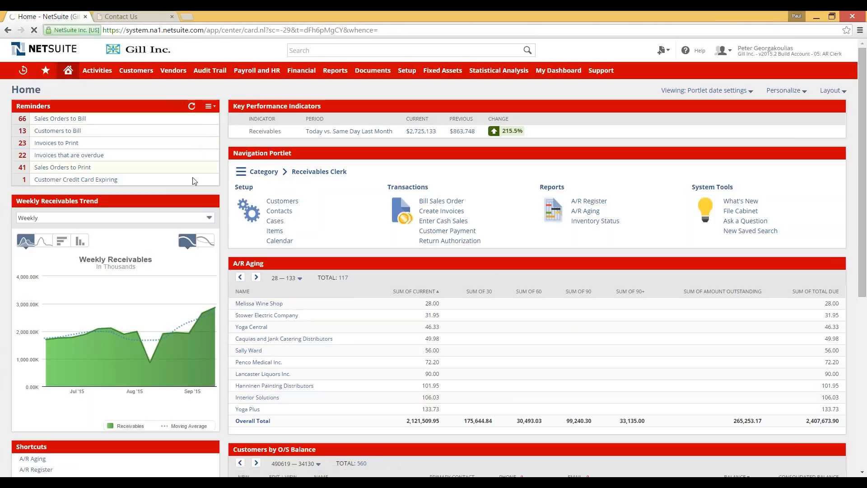
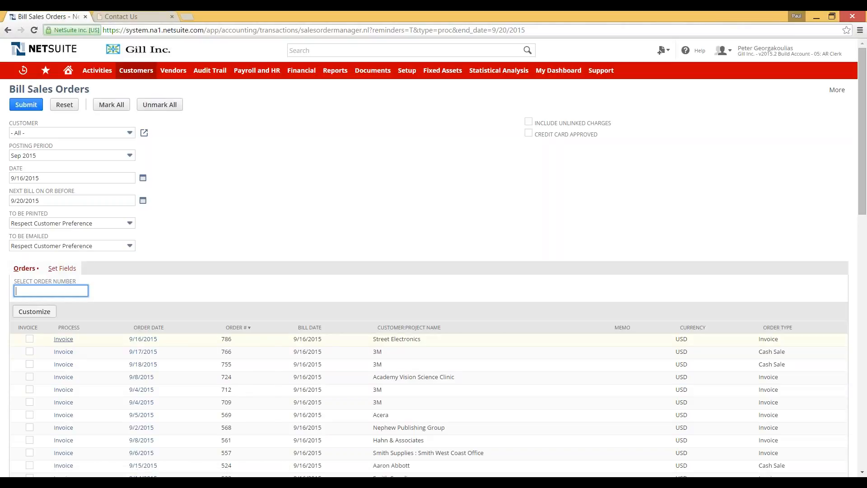
Step: Mark sales order 786 for invoicing and submit it for billing
{"action": "left_click", "coordinate": [30, 339]}
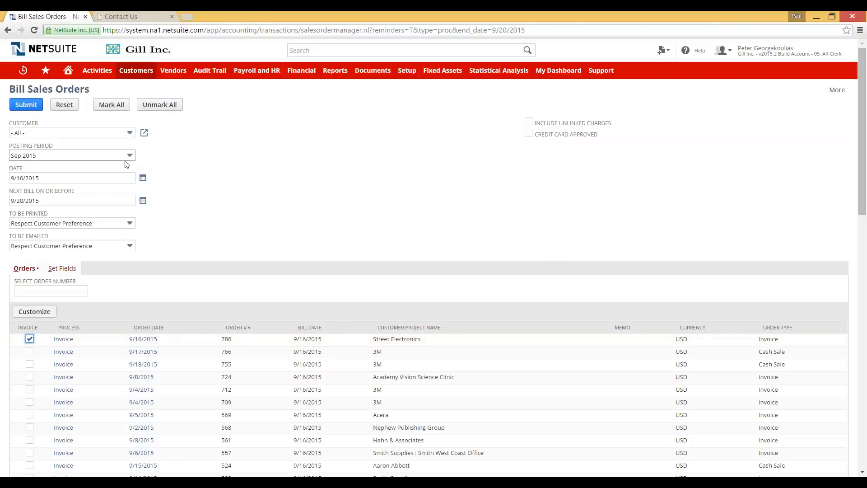
{"action": "left_click", "coordinate": [26, 107]}
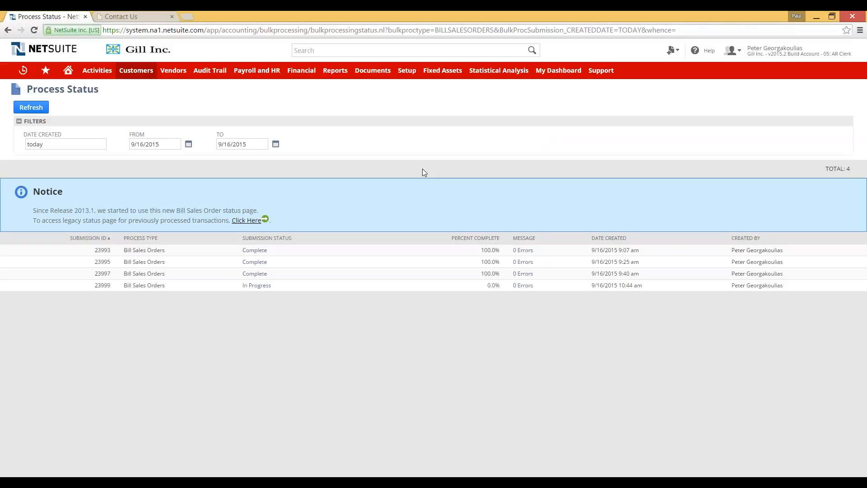
Step: Refresh the status list, view submission 23999's completed results, and open invoice 3092056 via Sales Order #786
{"action": "left_click", "coordinate": [30, 107]}
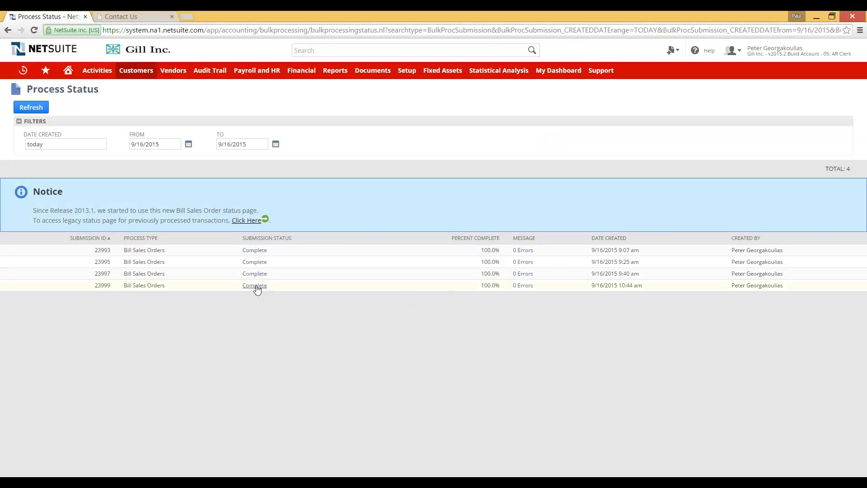
{"action": "left_click", "coordinate": [257, 287]}
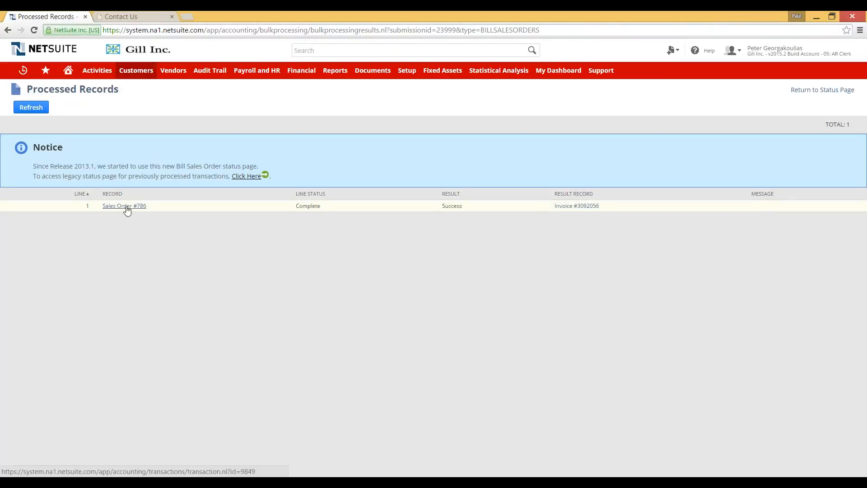
{"action": "left_click", "coordinate": [587, 208]}
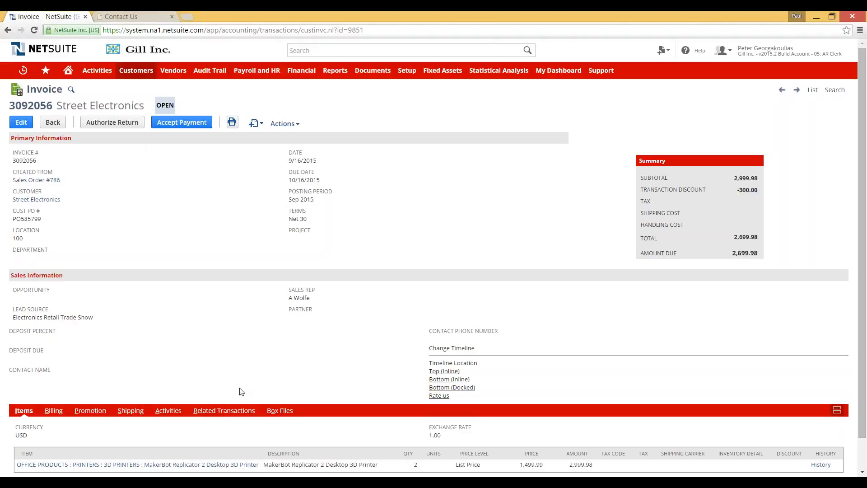
Step: Confirm invoice 3092056 has no payments under Related Transactions, then start a global search
{"action": "scroll", "coordinate": [154, 356], "scroll_direction": "down", "scroll_amount": 1}
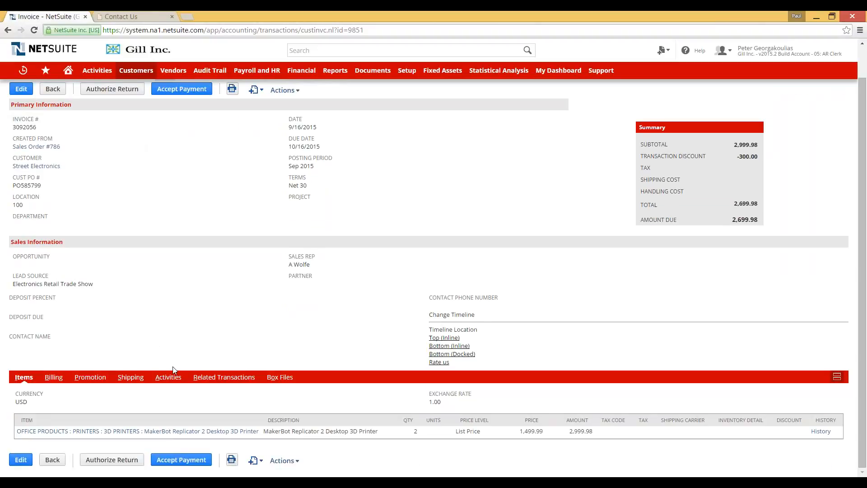
{"action": "left_click", "coordinate": [215, 377]}
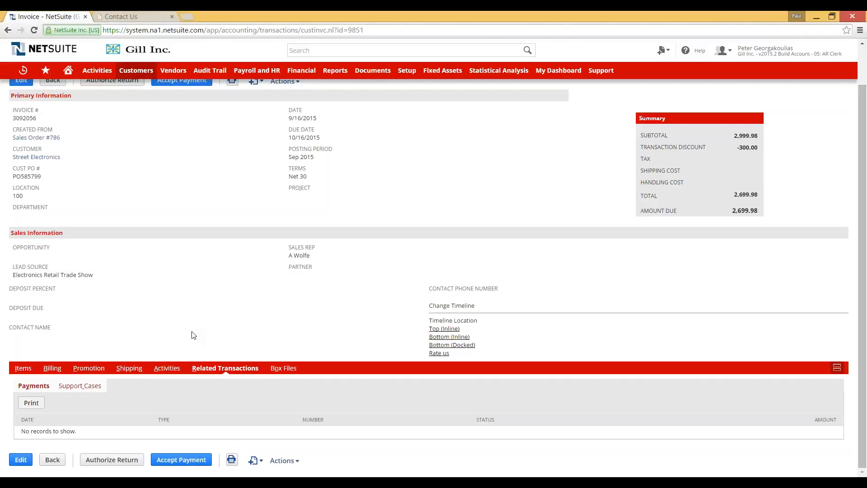
{"action": "scroll", "coordinate": [194, 336], "scroll_direction": "up", "scroll_amount": 2}
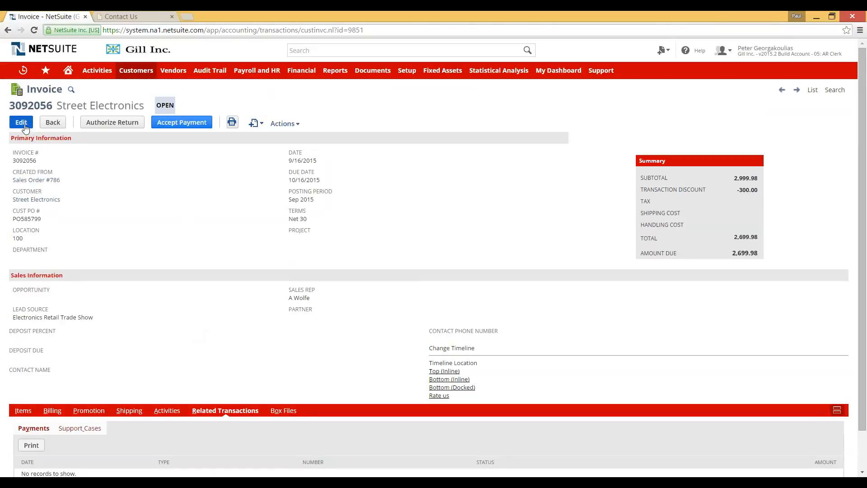
{"action": "left_click", "coordinate": [340, 54]}
{"action": "type", "text": "s"}
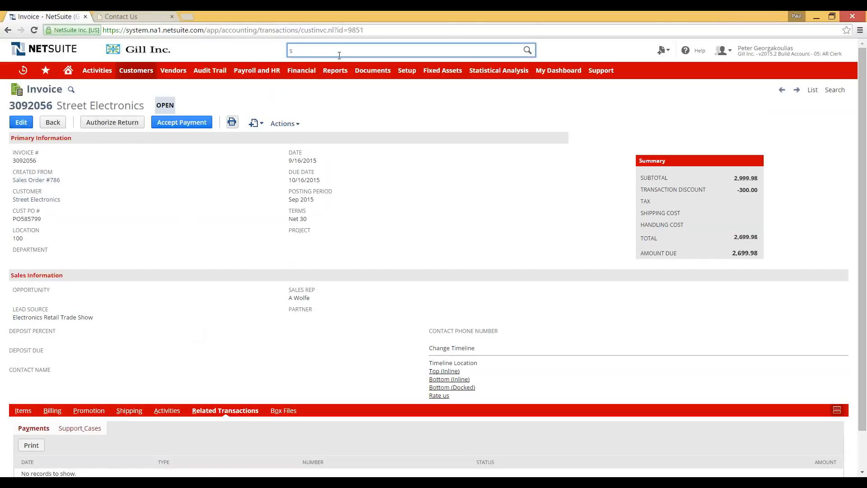
{"action": "type", "text": "treet"}
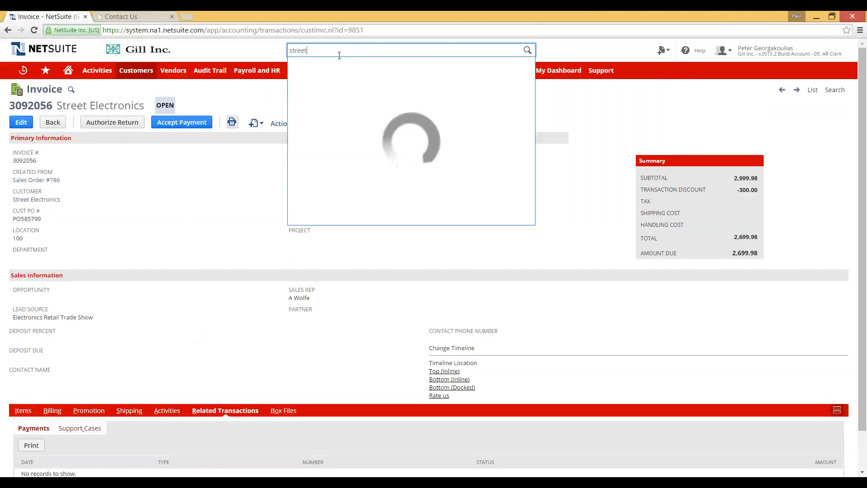
{"action": "type", "text": " electronics"}
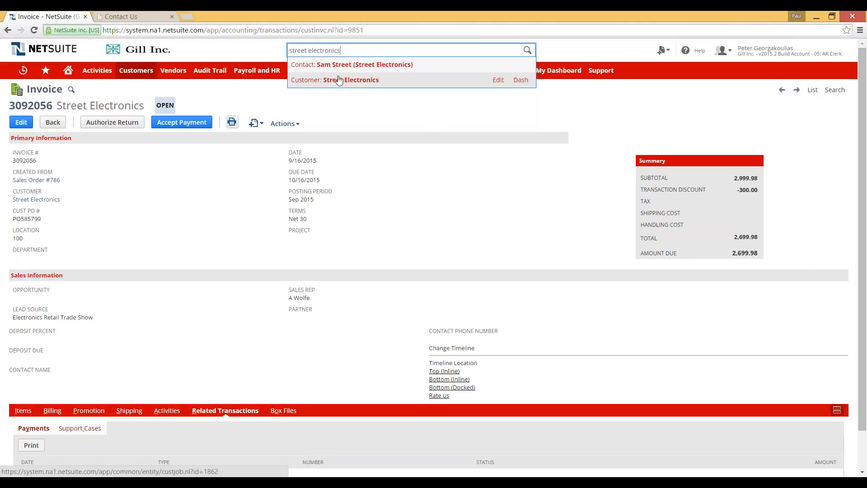
{"action": "left_click", "coordinate": [340, 81]}
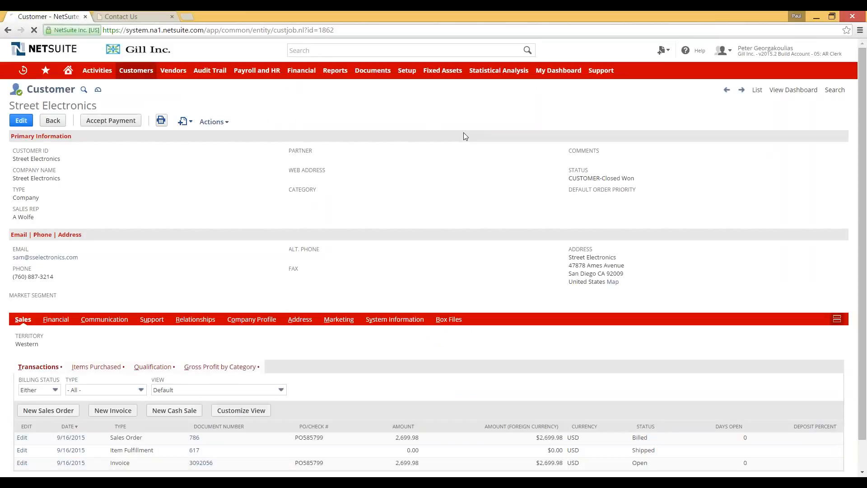
{"action": "scroll", "coordinate": [251, 323], "scroll_direction": "down", "scroll_amount": 1}
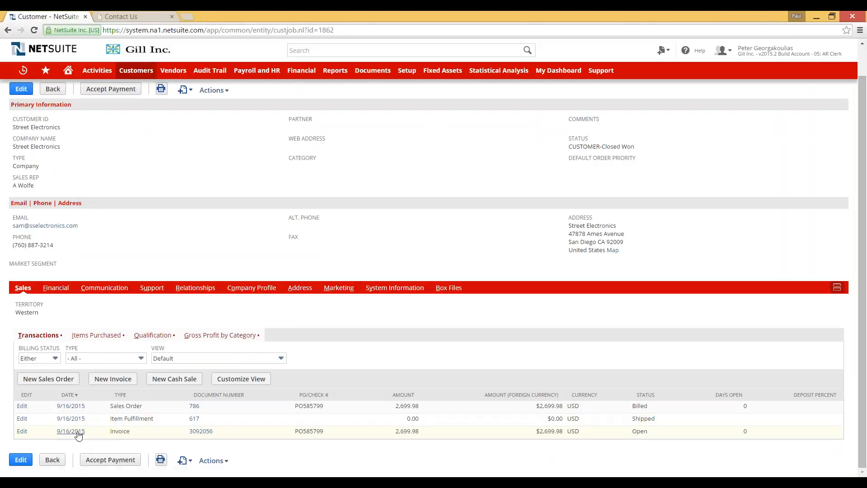
{"action": "mouse_move", "coordinate": [194, 435]}
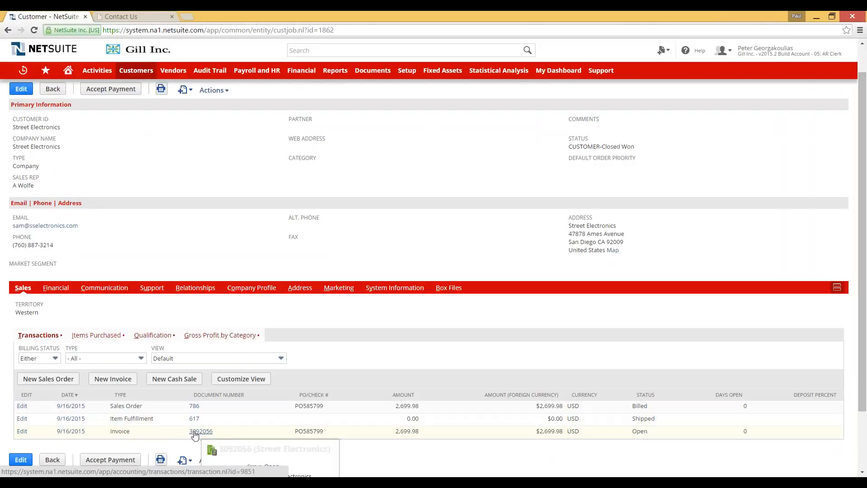
{"action": "left_click", "coordinate": [196, 432]}
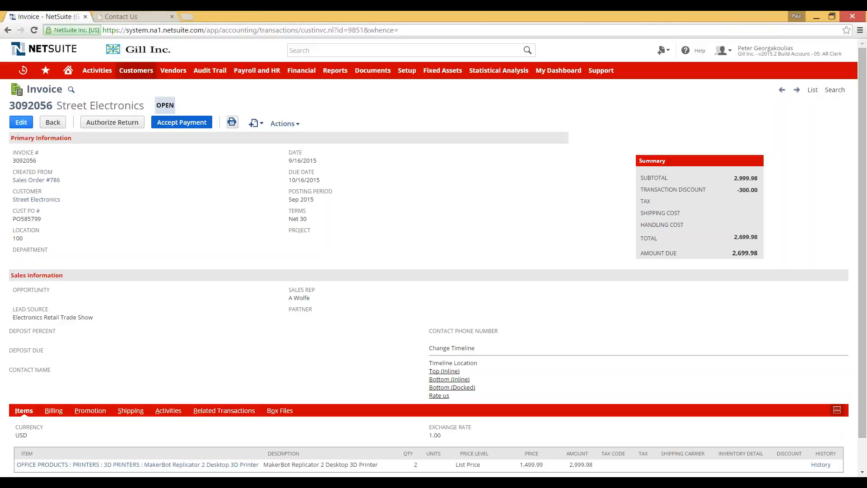
Step: Create a customer payment for invoice 3092056, enter the check number, and review the applied invoice
{"action": "left_click", "coordinate": [173, 125]}
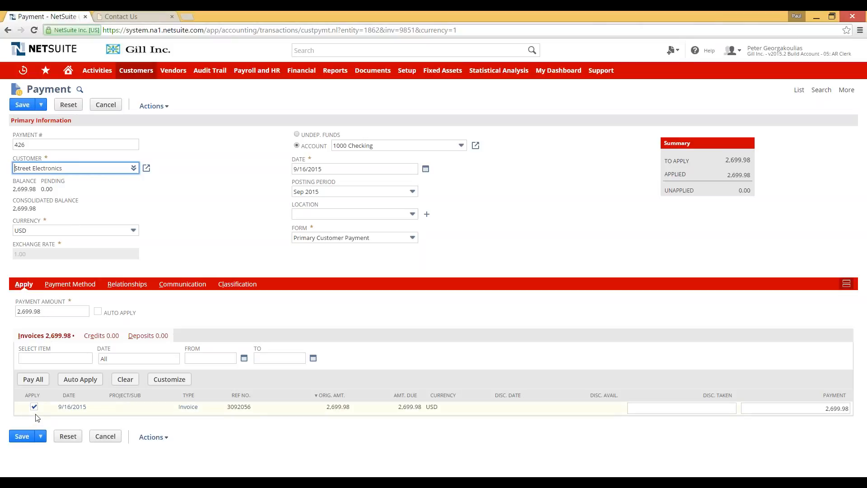
{"action": "left_click", "coordinate": [72, 285]}
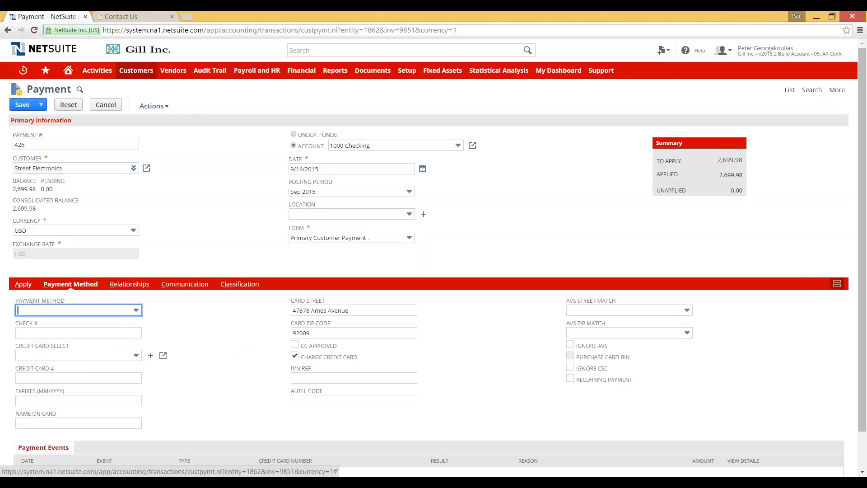
{"action": "left_click", "coordinate": [87, 337]}
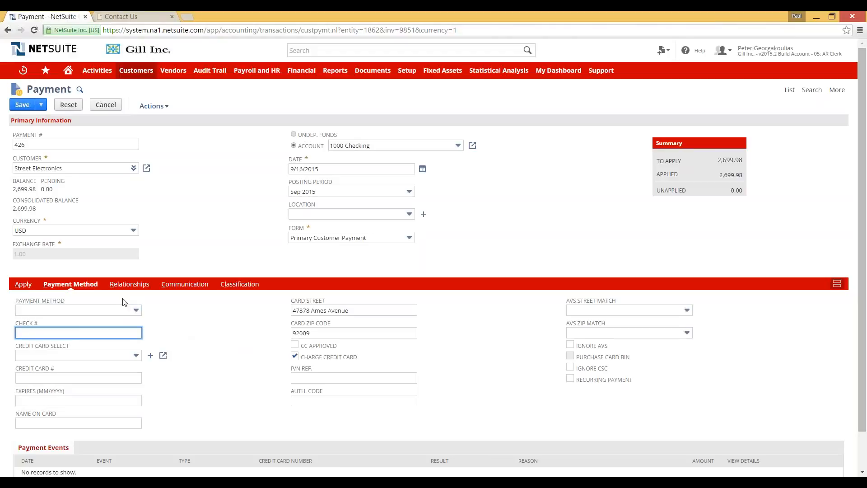
{"action": "type", "text": "778788"}
{"action": "key", "text": "Tab"}
{"action": "left_click", "coordinate": [24, 284]}
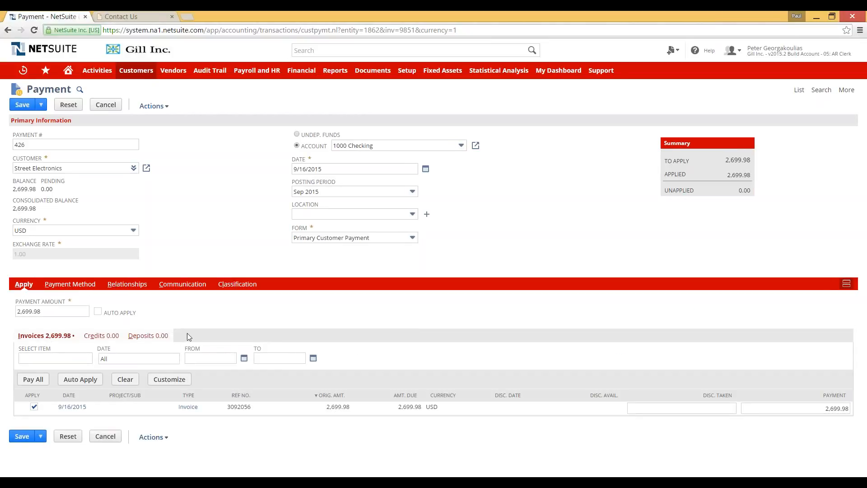
Step: Save payment 426 so it is recorded as Deposited against invoice 3092056
{"action": "left_click", "coordinate": [21, 436]}
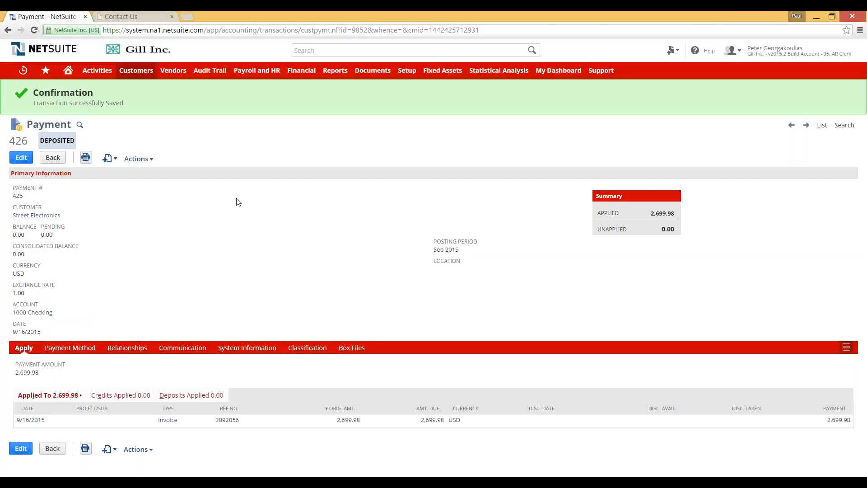
Step: Switch to the 10: Marketing Director role and open Reports > Marketing > Campaign ROI Analysis
{"action": "mouse_move", "coordinate": [786, 57]}
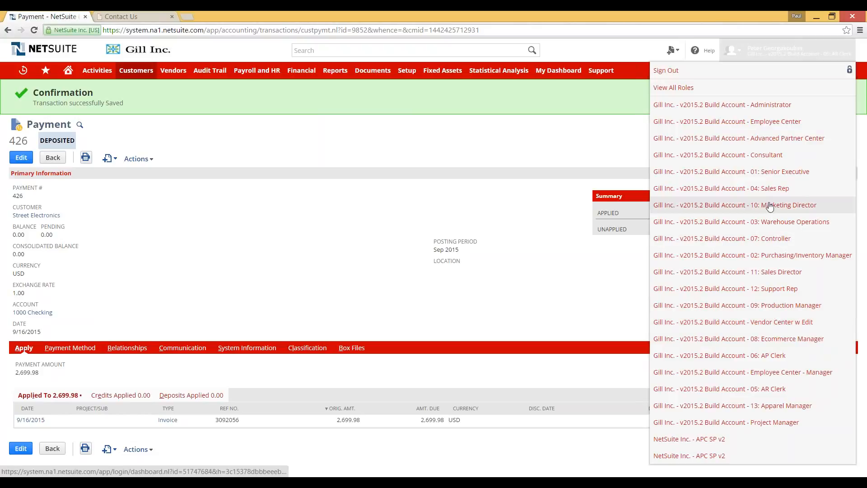
{"action": "left_click", "coordinate": [768, 221]}
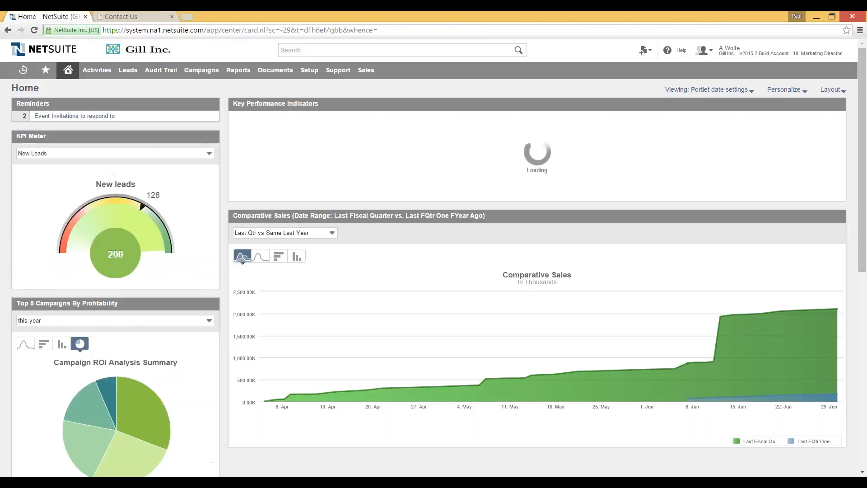
{"action": "mouse_move", "coordinate": [243, 74]}
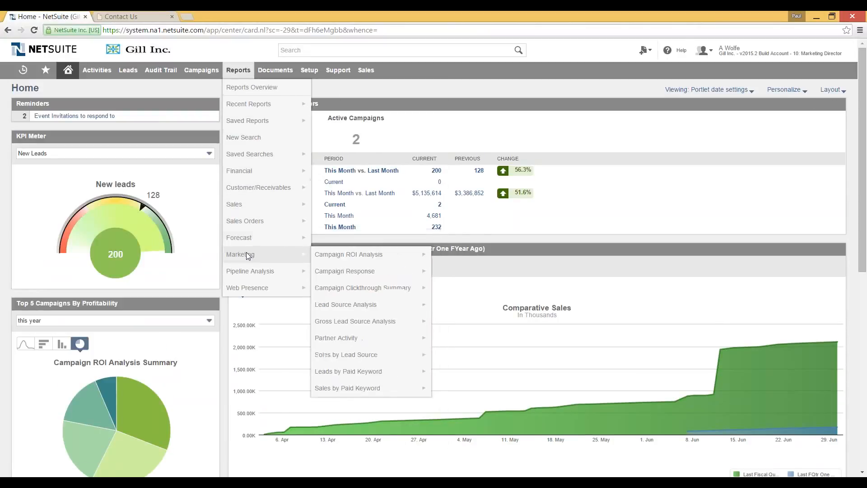
{"action": "mouse_move", "coordinate": [253, 227]}
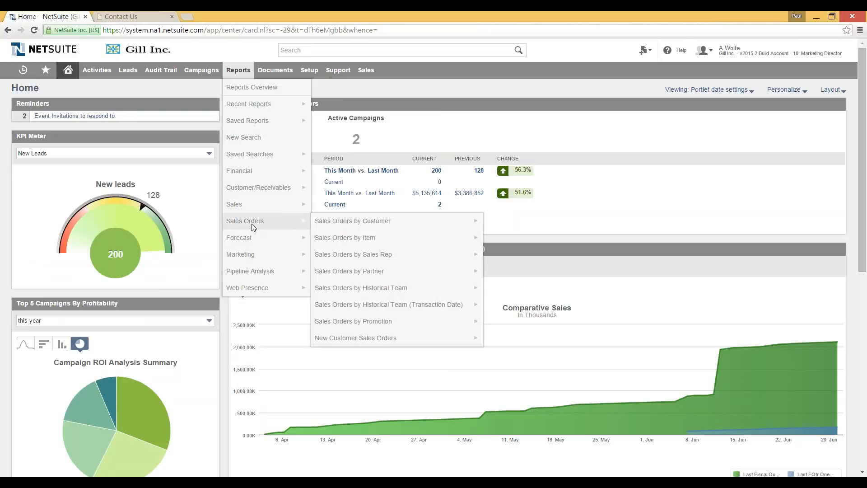
{"action": "mouse_move", "coordinate": [247, 272]}
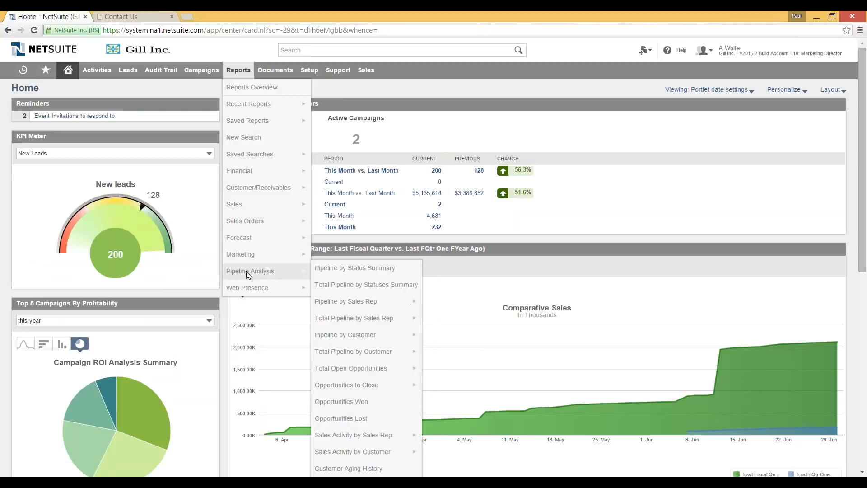
{"action": "mouse_move", "coordinate": [248, 256]}
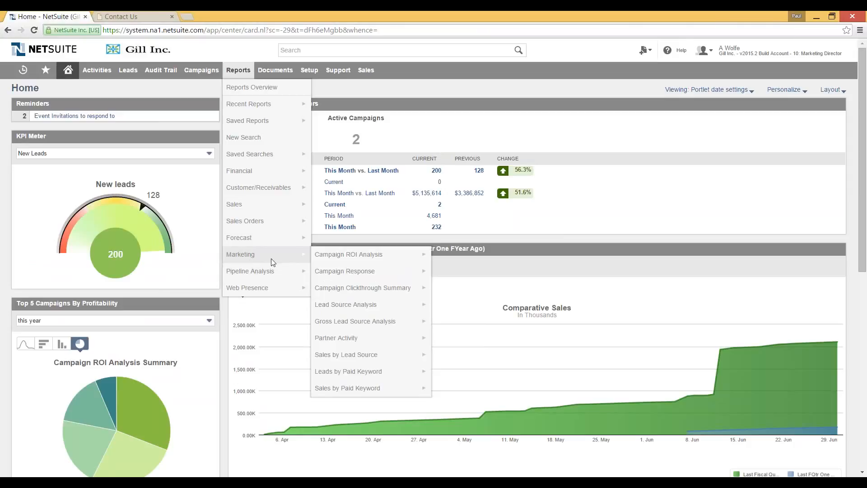
{"action": "mouse_move", "coordinate": [337, 257]}
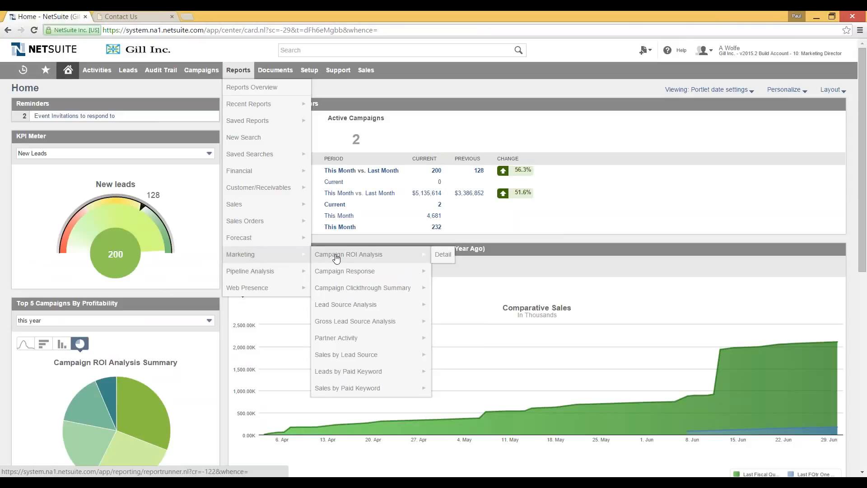
{"action": "left_click", "coordinate": [335, 256]}
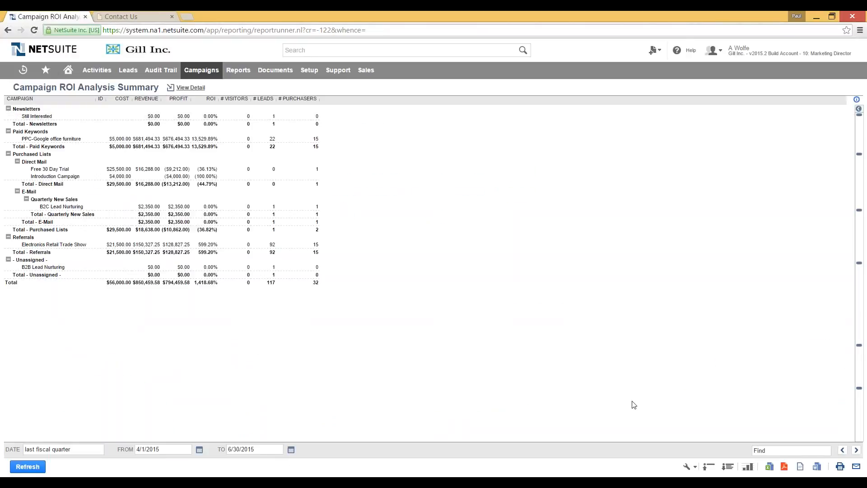
Step: Open the Electronics Retail Trade Show campaign under Referrals and view its Statistics (150,327.25 revenue, 599.0% ROI)
{"action": "left_click", "coordinate": [708, 466]}
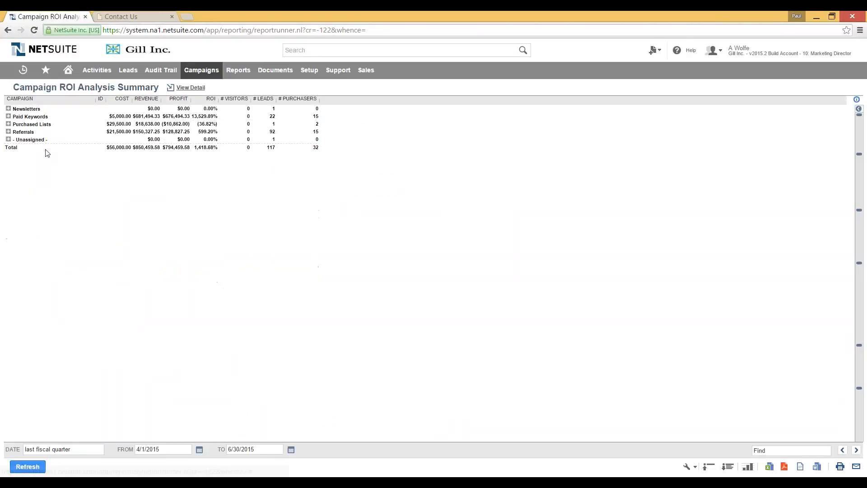
{"action": "left_click", "coordinate": [8, 131]}
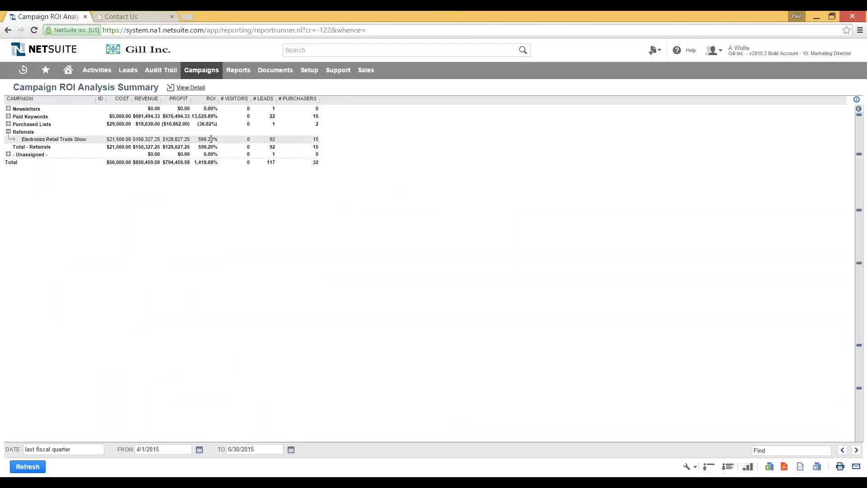
{"action": "left_click", "coordinate": [47, 140]}
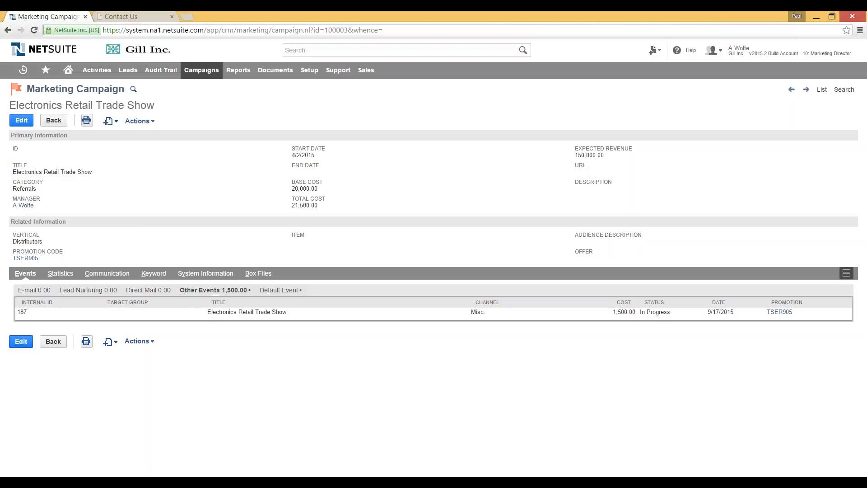
{"action": "left_click", "coordinate": [75, 276]}
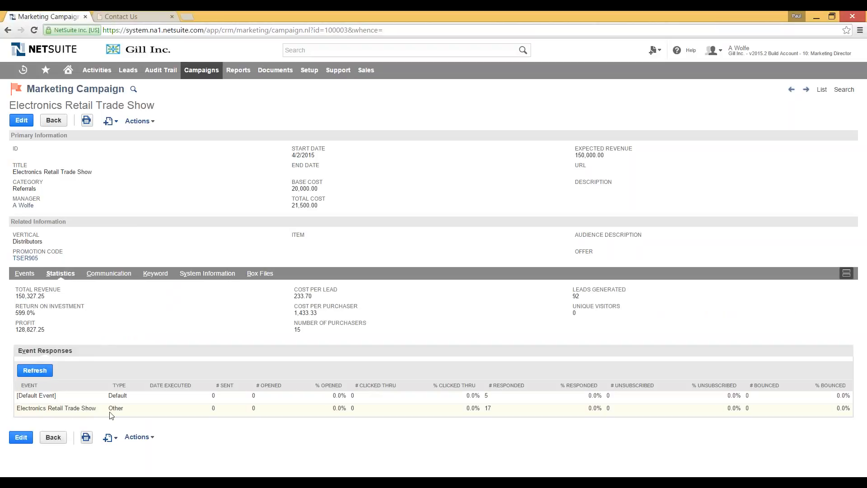